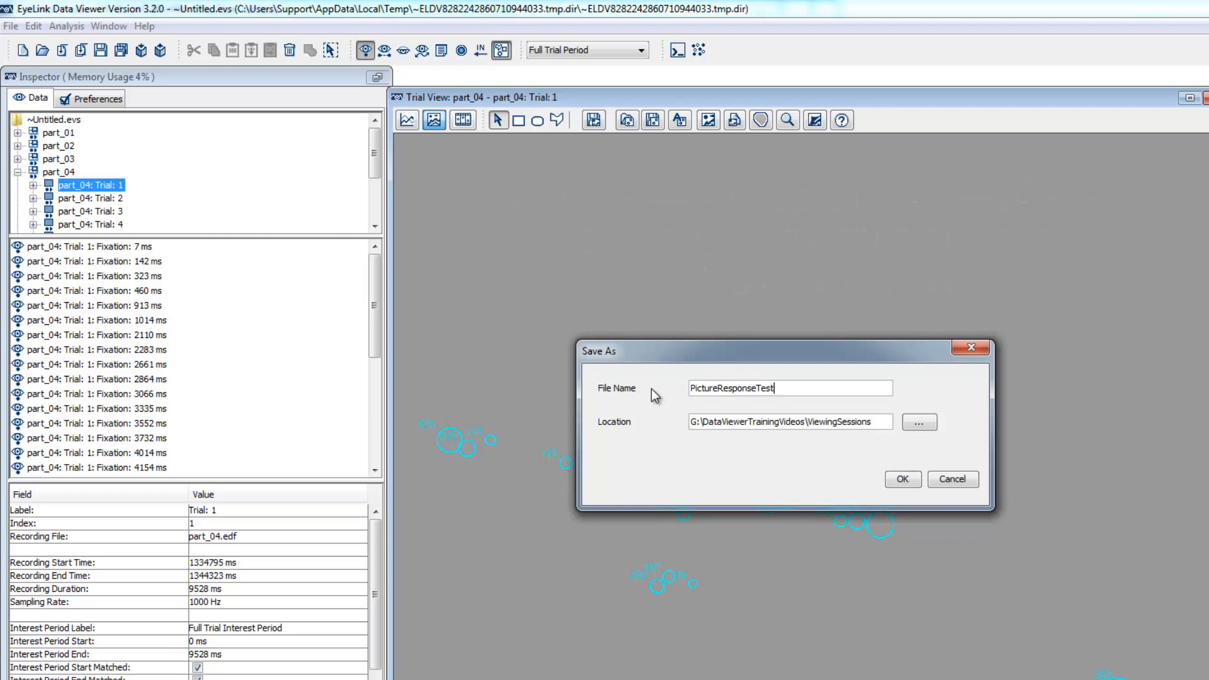
Save the viewing session as PictureResponseTest and package it as PictureResponseTestPacked in G:\DataViewerTrainingVideos\ViewingSessions
click(903, 481)
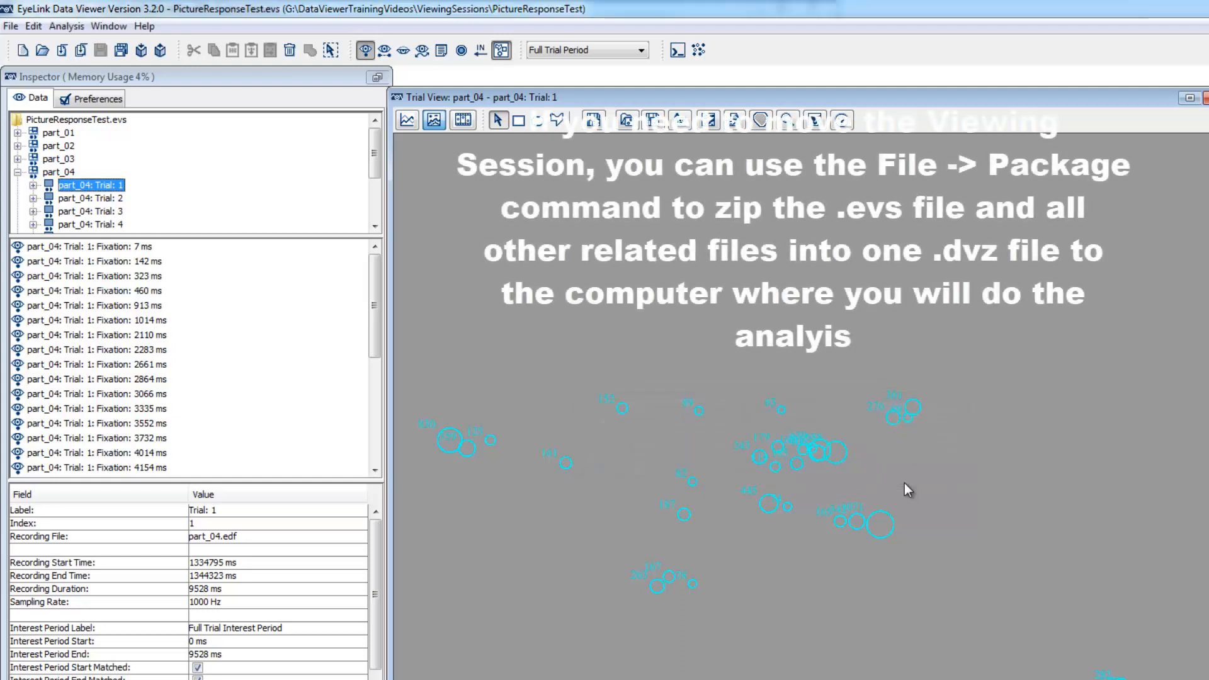
click(11, 24)
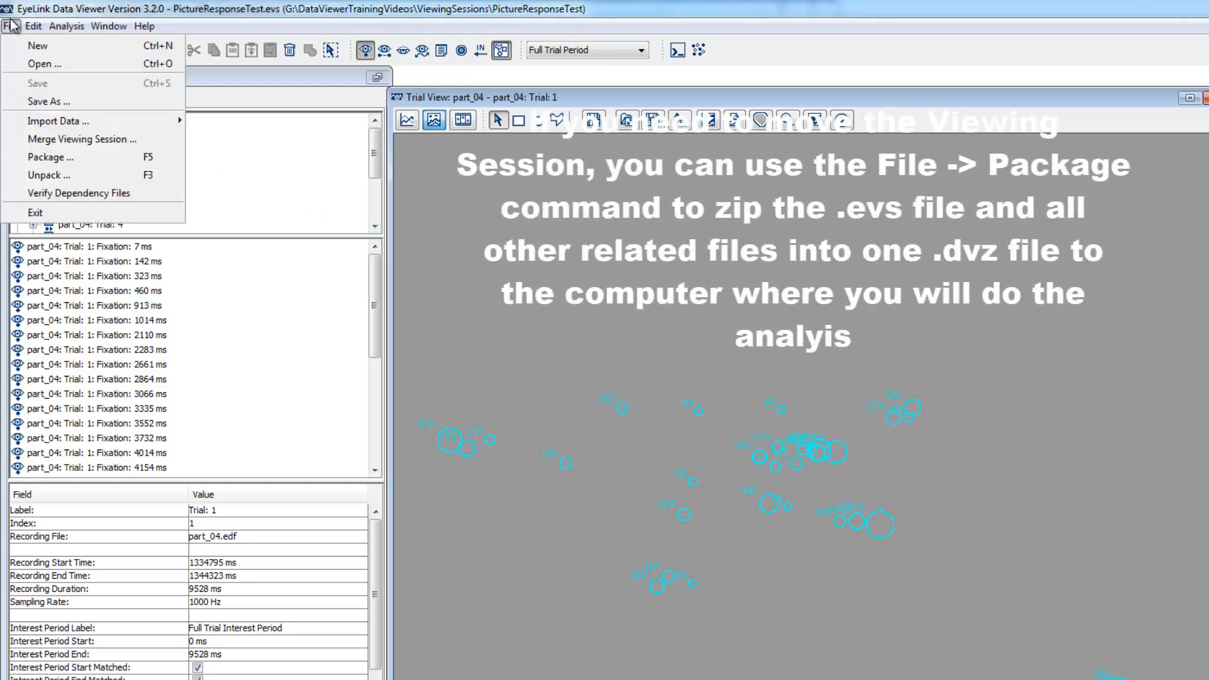
click(46, 157)
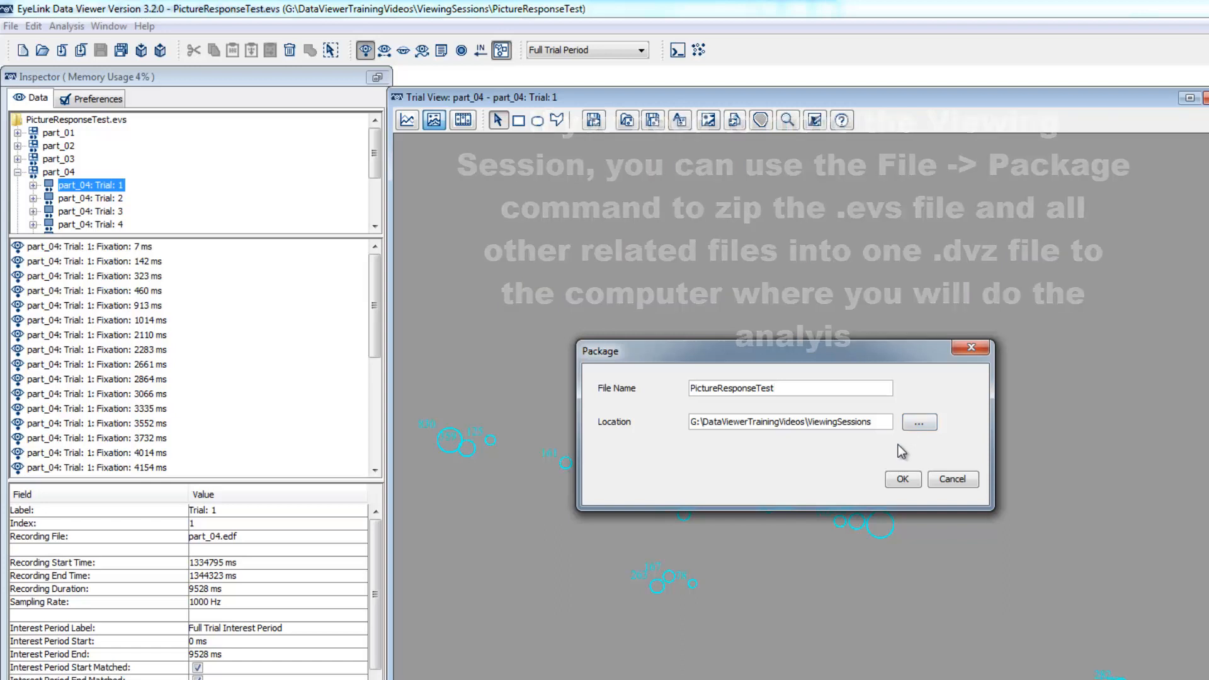
text(Packed)
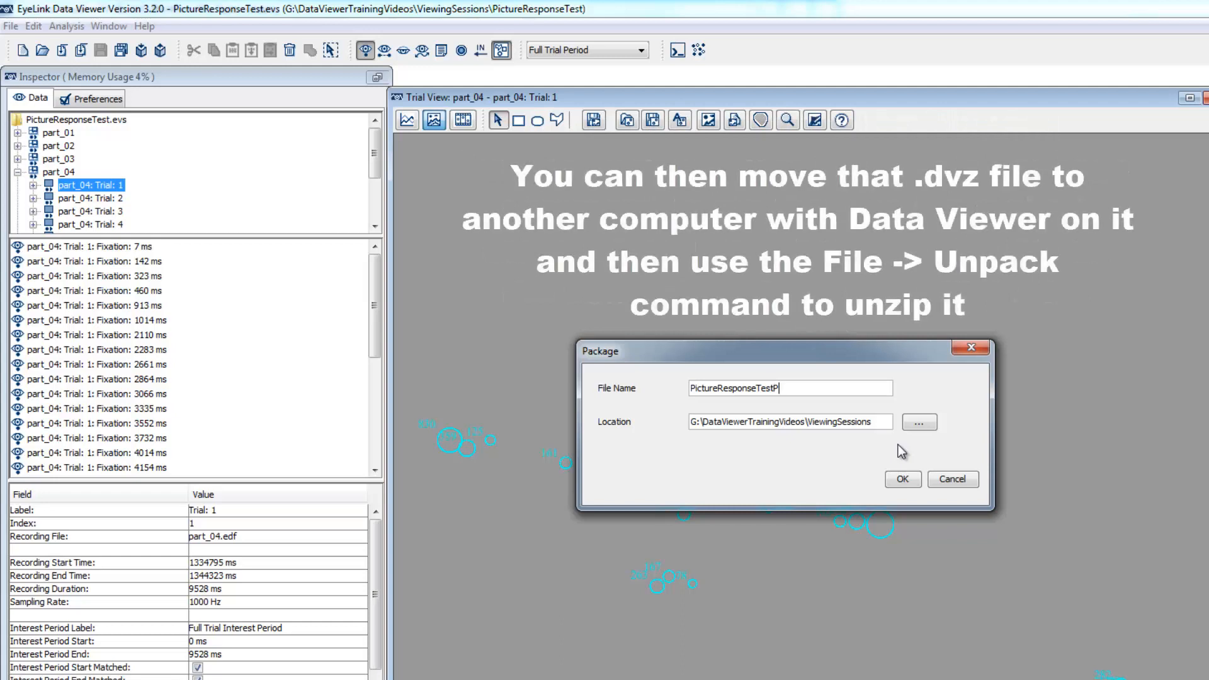
click(904, 479)
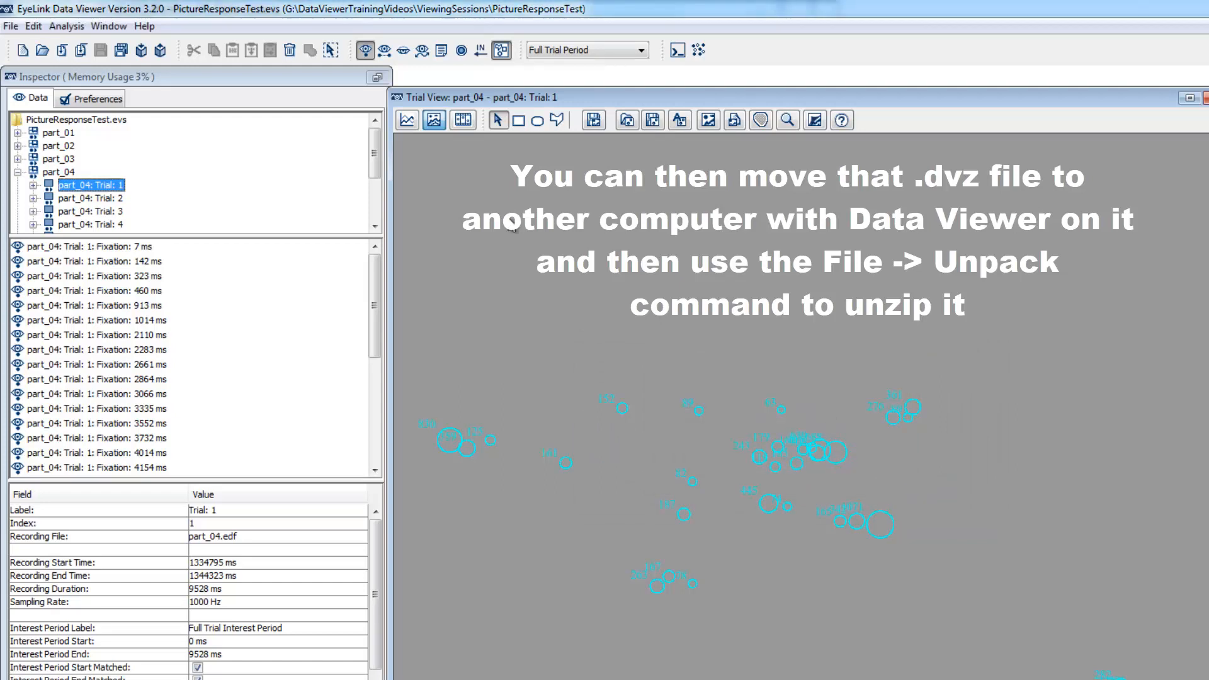
click(10, 27)
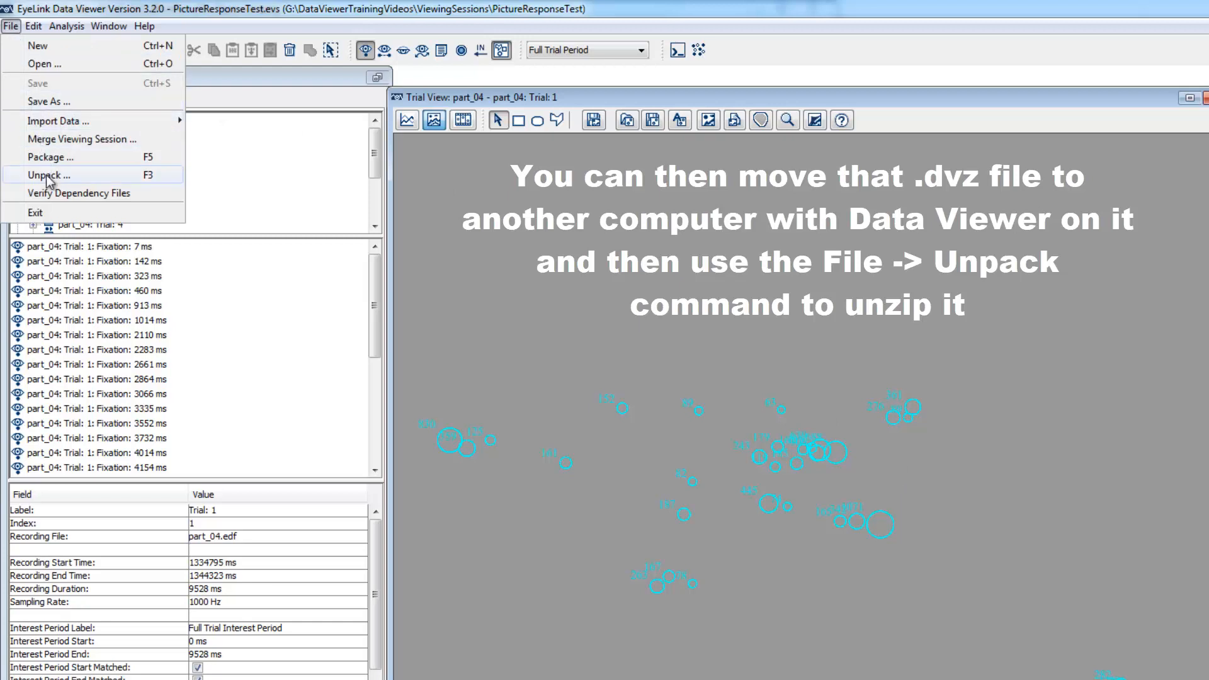
click(428, 237)
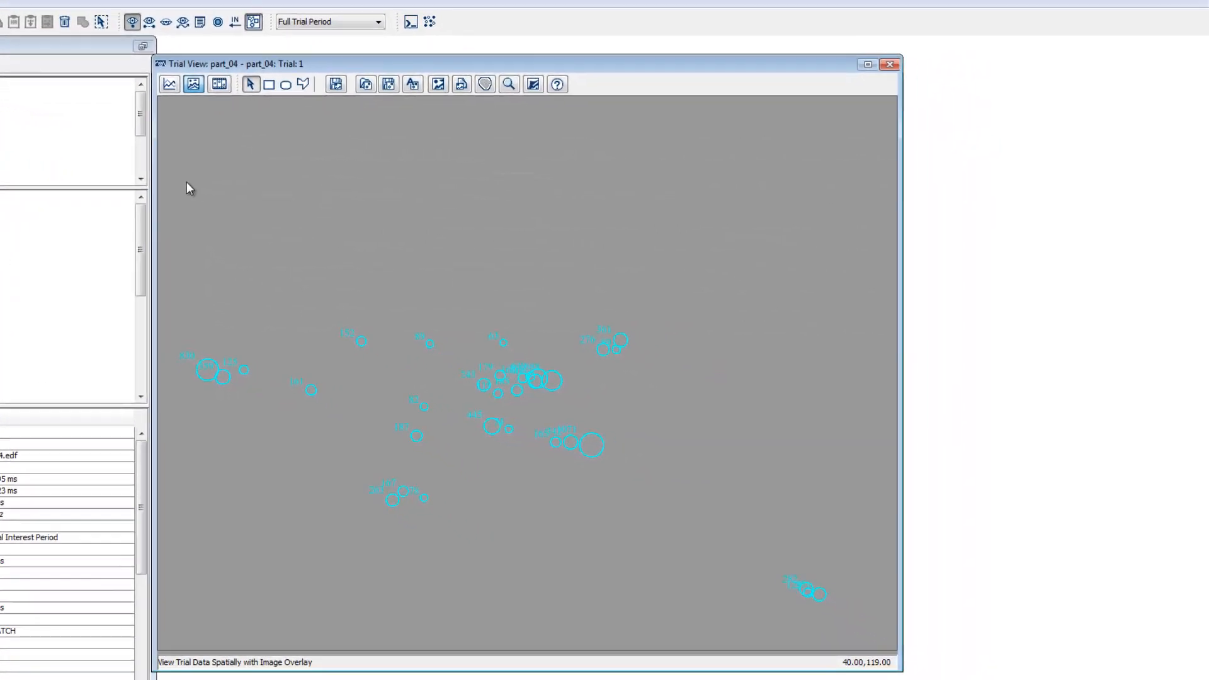
Create an interest period named ImagePeriod that starts at the EDF message DISPLAY_IMAGE and ends at the EDF message DISPLAY_QUESTION
click(321, 28)
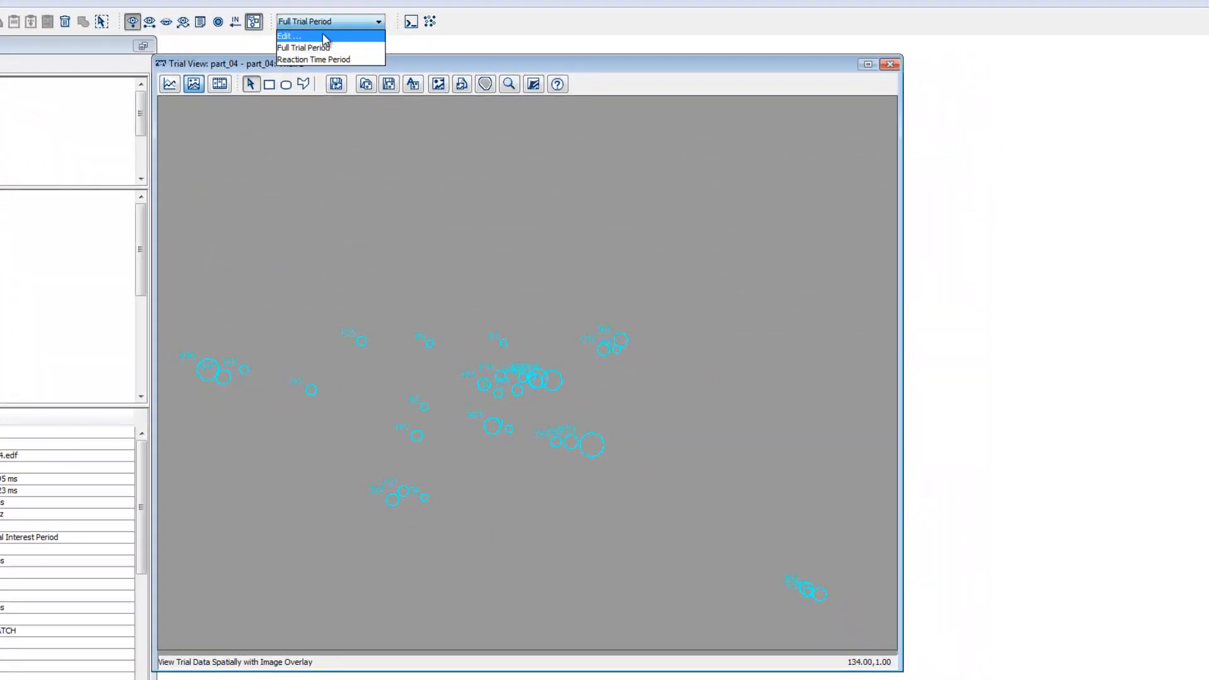
click(321, 32)
click(388, 307)
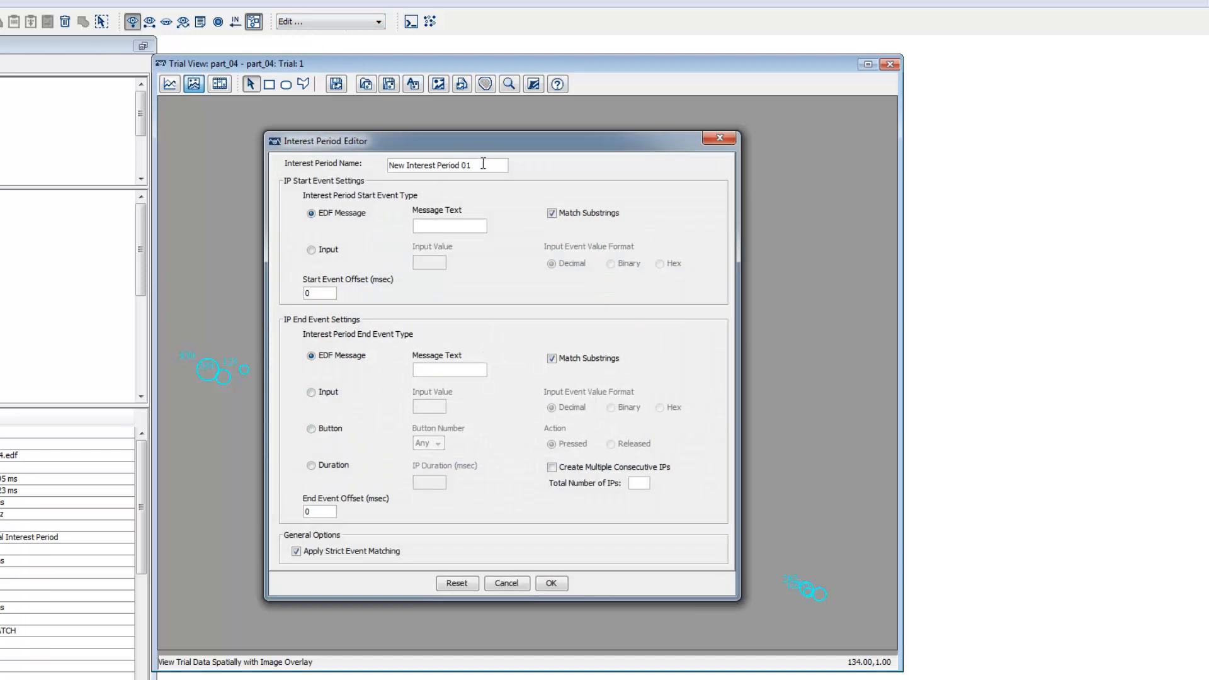
drag(484, 165, 357, 165)
text(ImagePeriod)
click(432, 228)
text(DISPLAY_IMAGE)
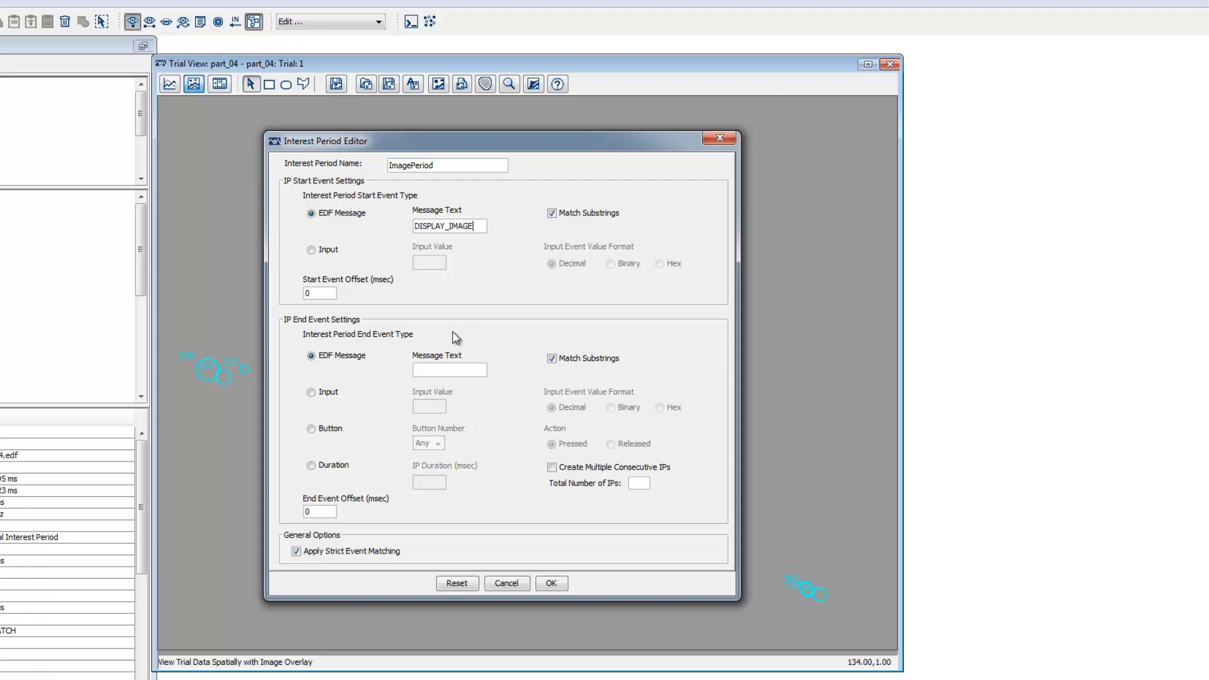
click(436, 372)
text(DISPLAY_QUESTION)
click(551, 583)
click(560, 448)
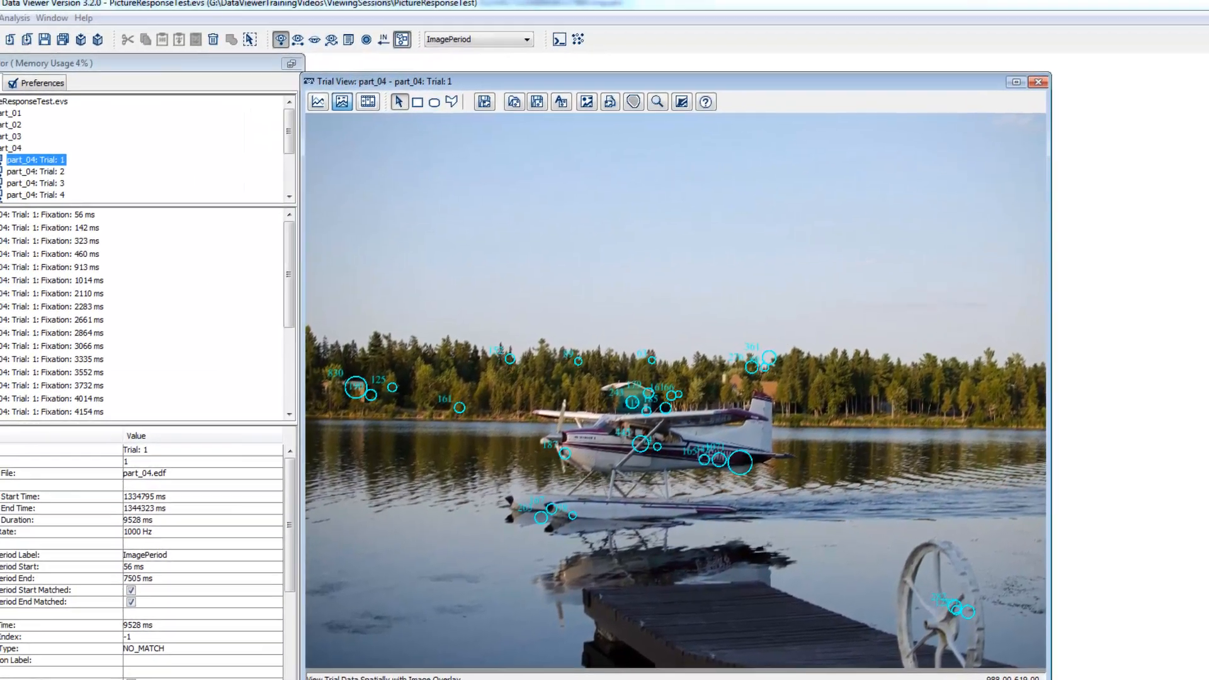
Look through part_04 Trials 2 to 5 with the fixation overlay and play back the animation of Trial 5
click(47, 172)
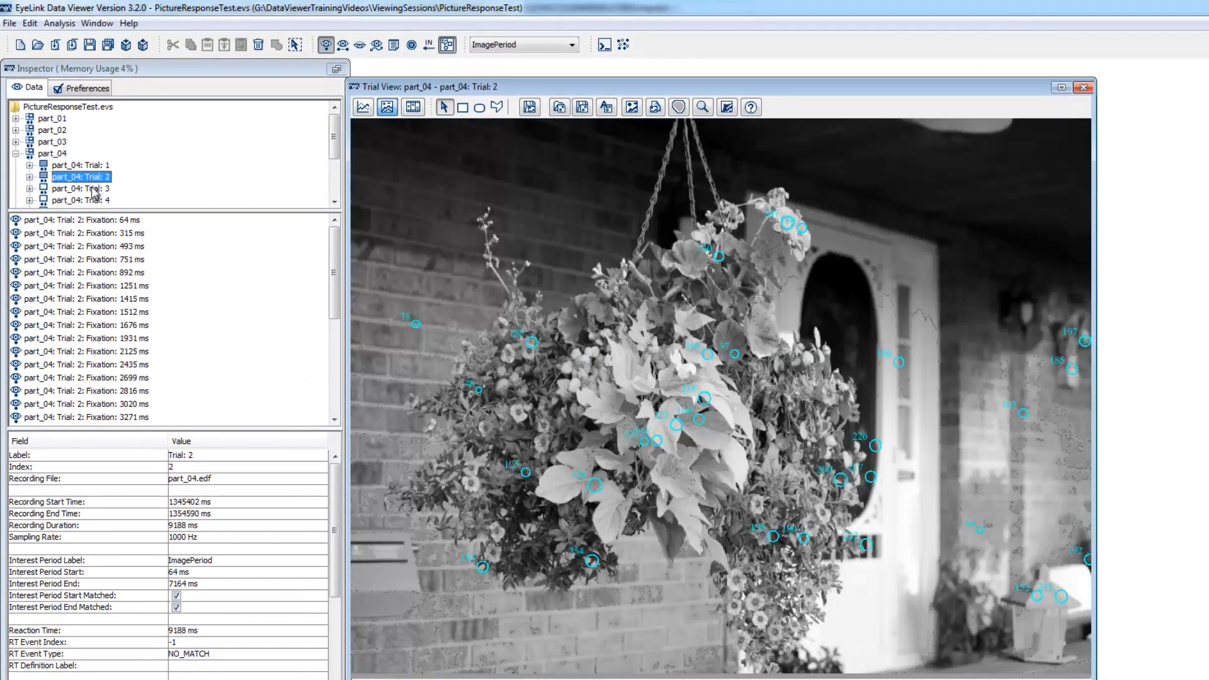
click(95, 190)
click(98, 200)
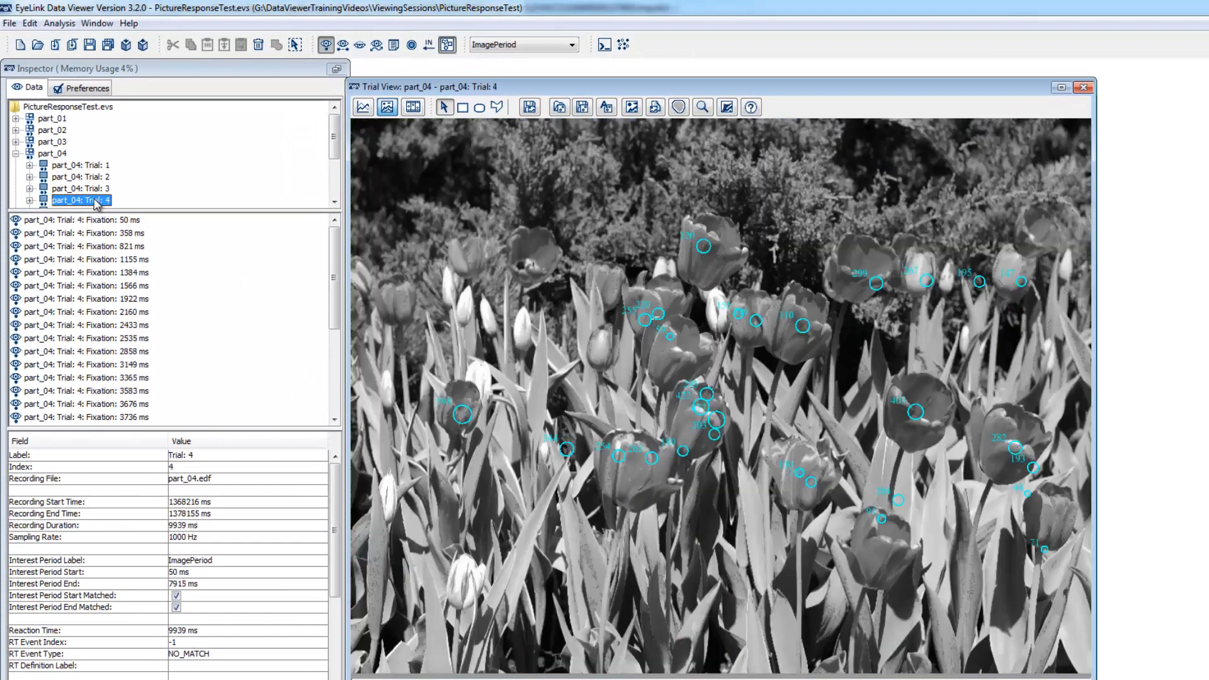
click(85, 177)
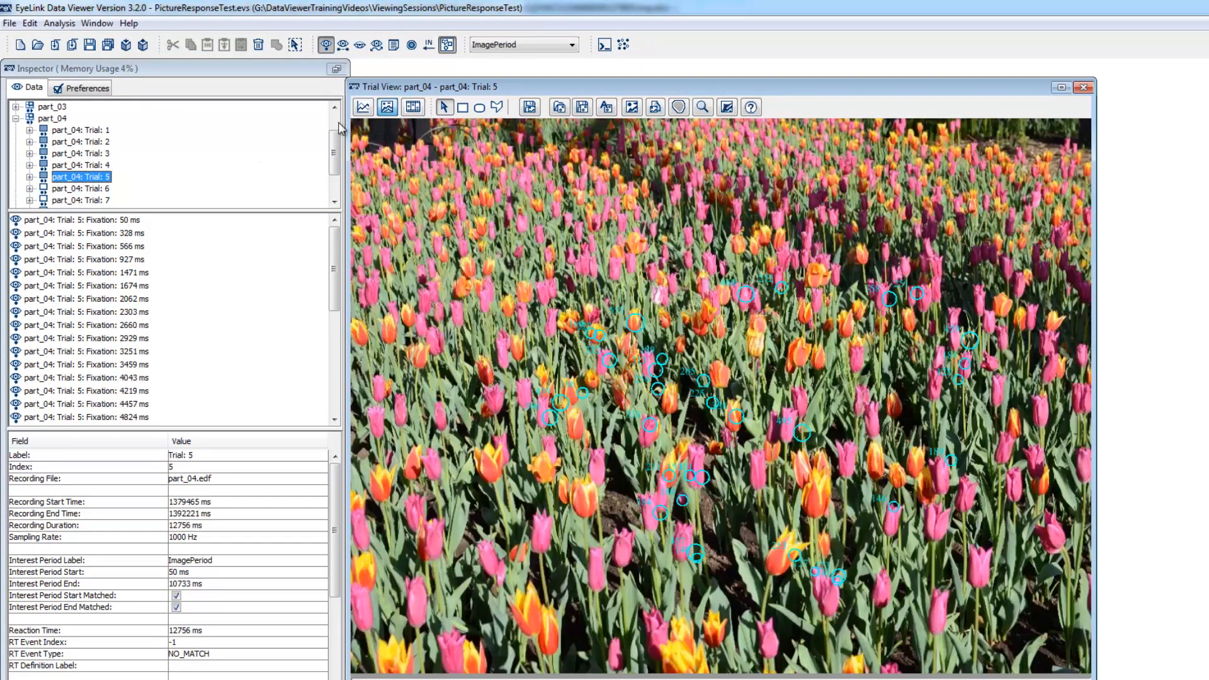
click(413, 107)
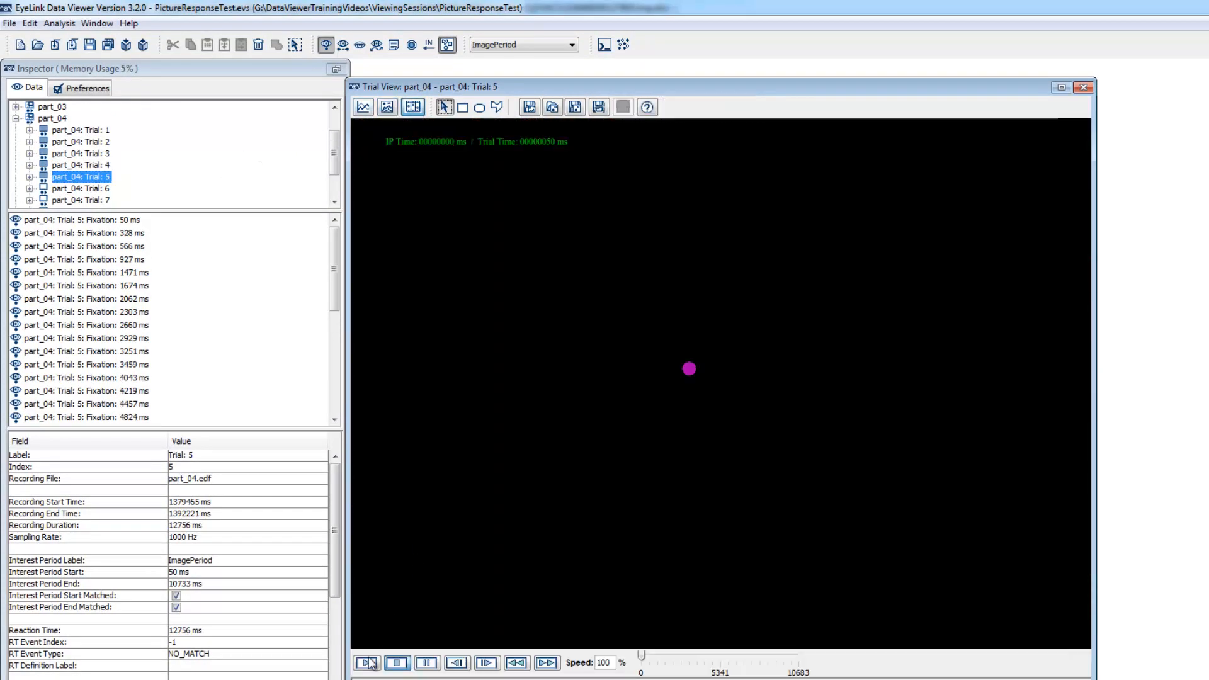
click(367, 663)
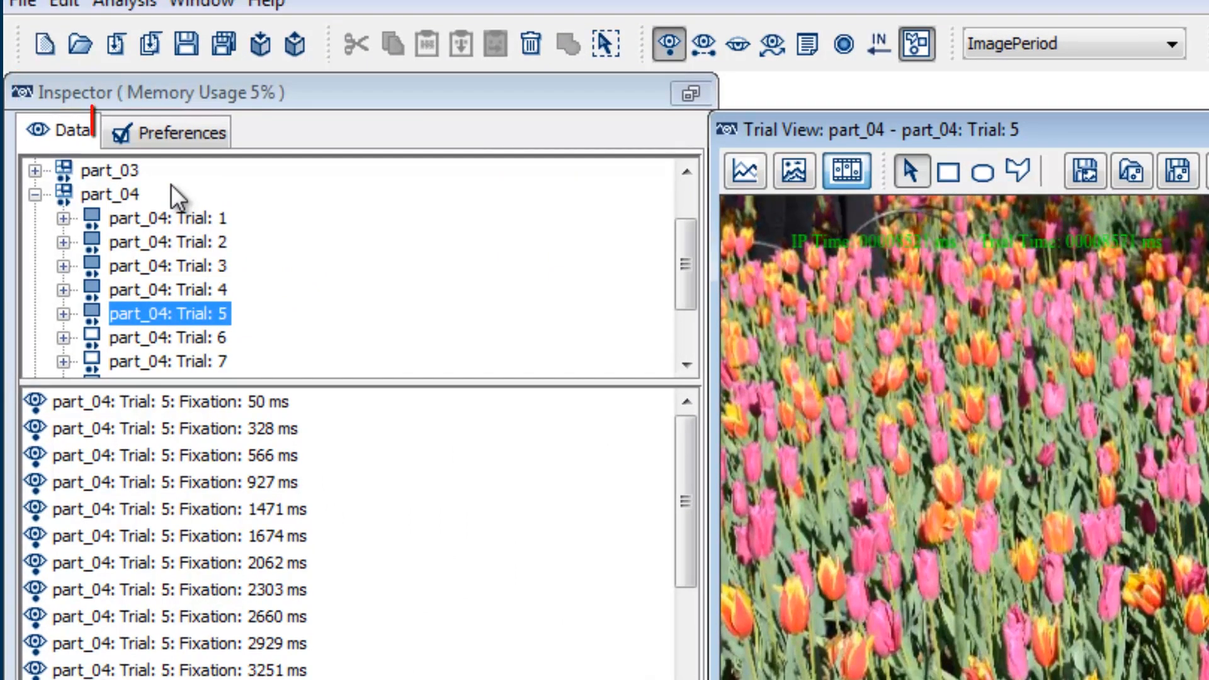
Examine the Data Filters preferences for fixation merging and saccade thresholds, and return to the trial data tree
click(172, 133)
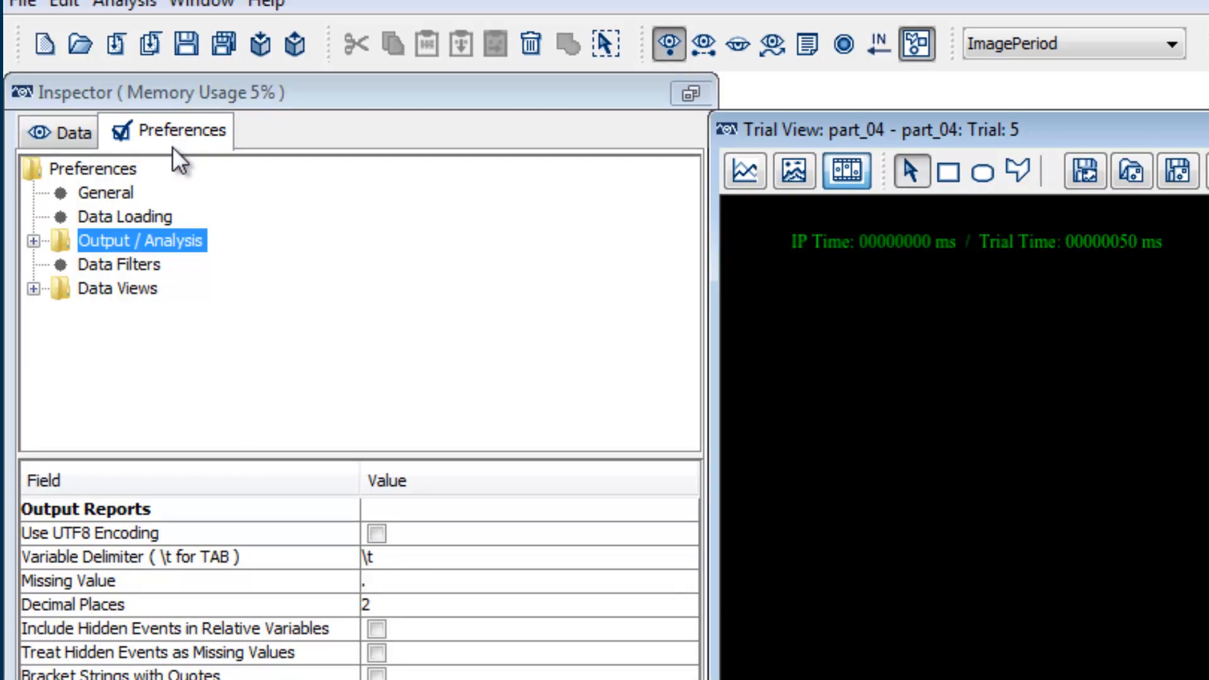
click(142, 265)
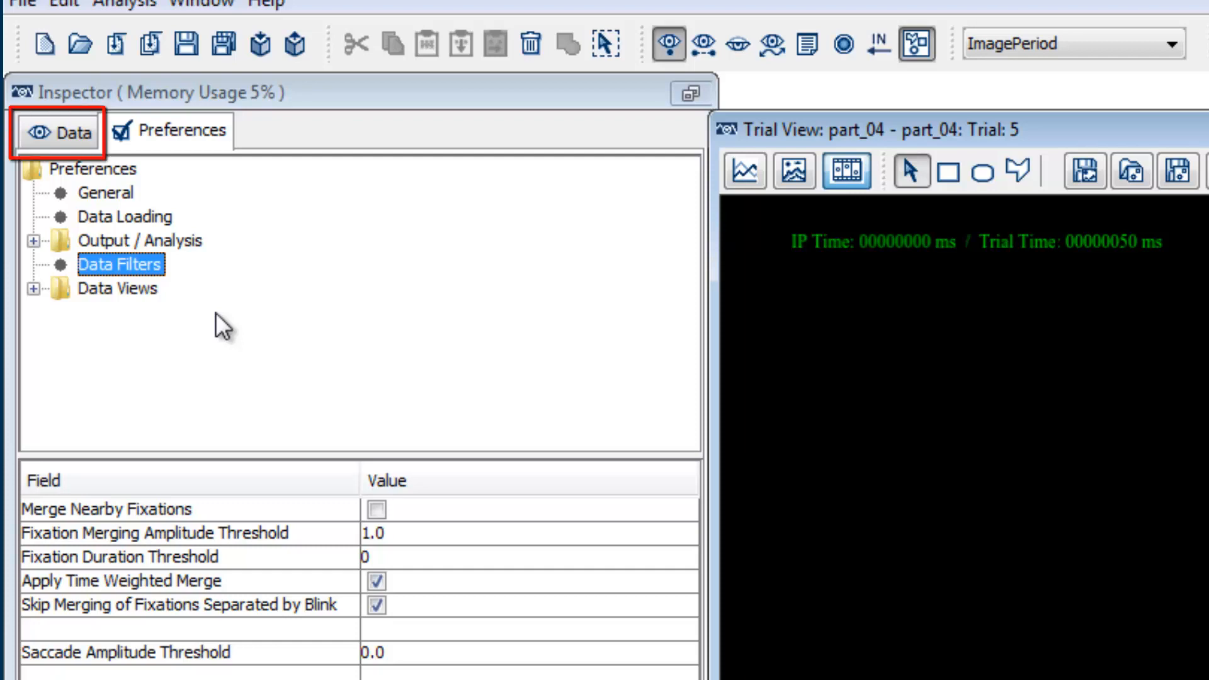
click(66, 134)
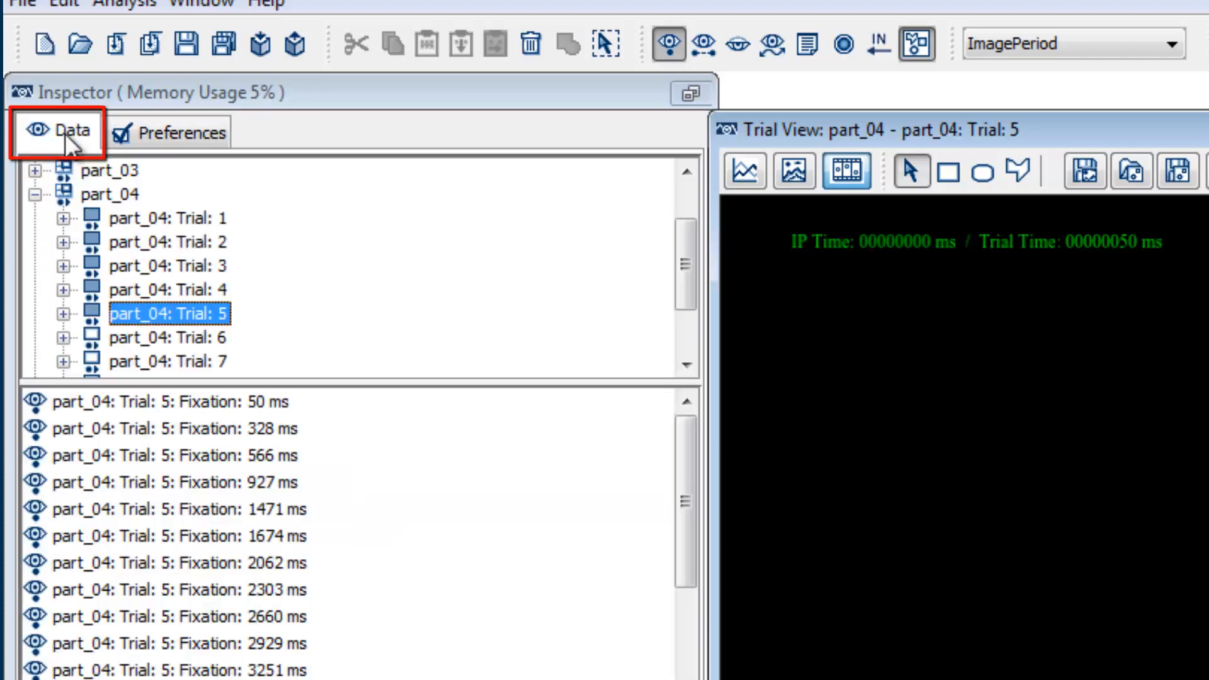
Show part_04 Trial 1 in the spatial image overlay view and look through Trials 2 to 6
click(146, 217)
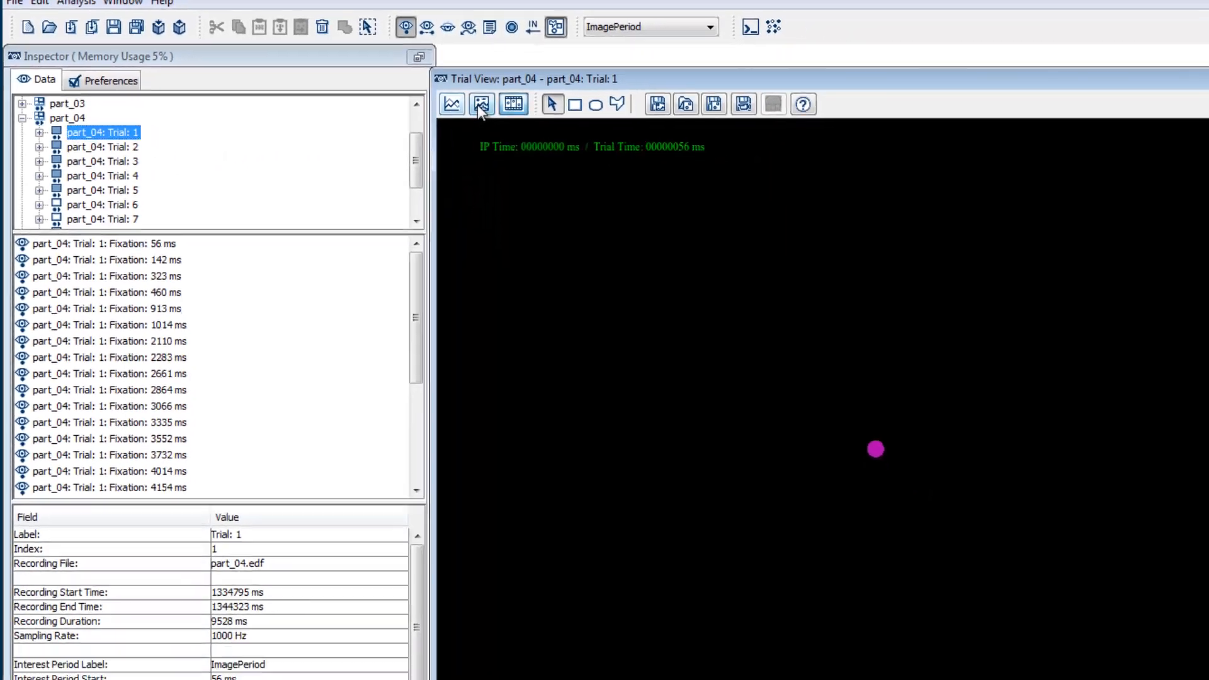
click(794, 172)
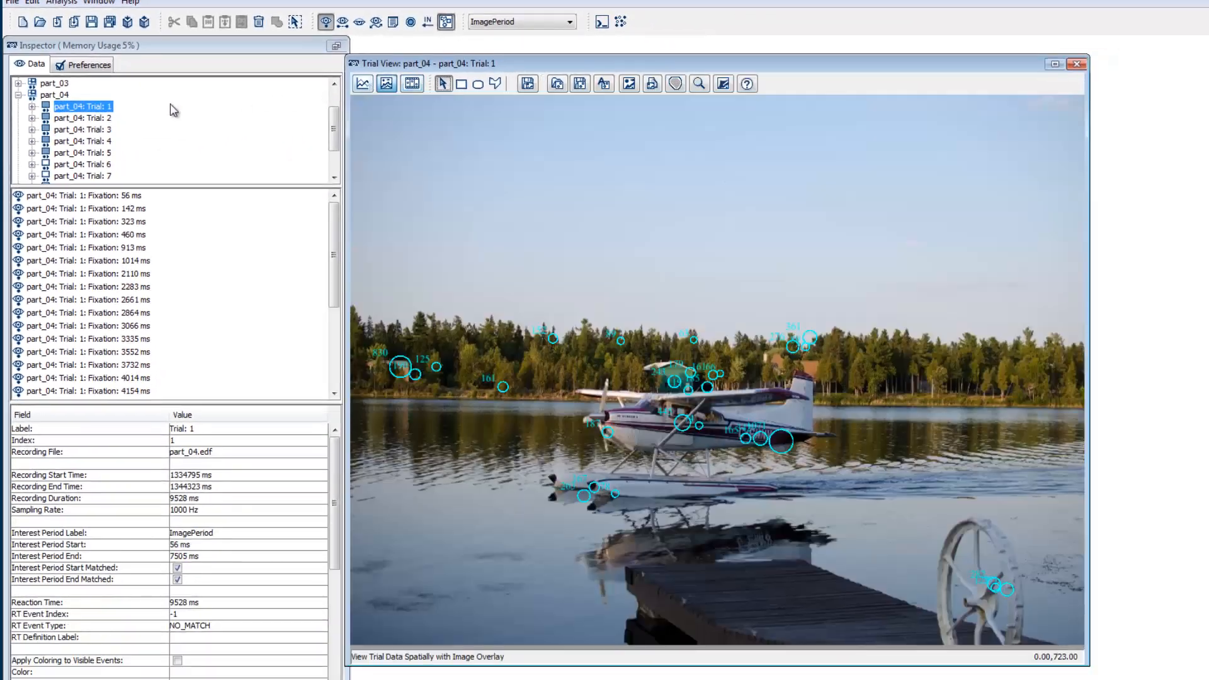
click(90, 119)
click(90, 130)
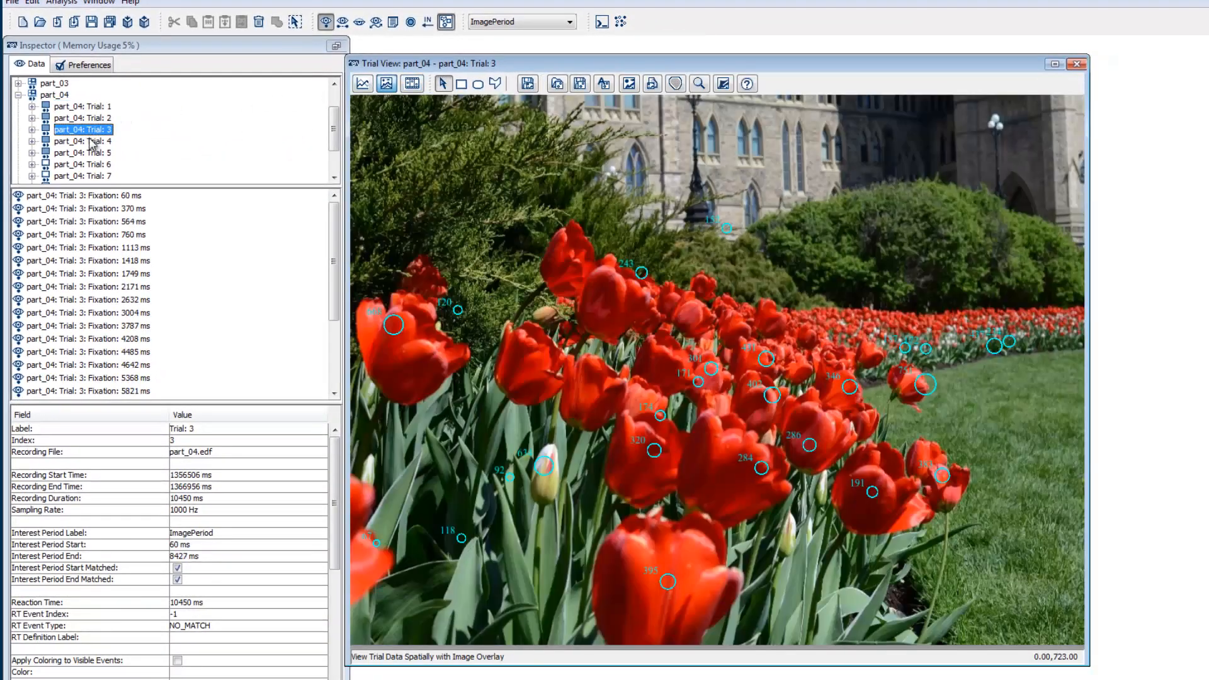
click(92, 142)
click(93, 153)
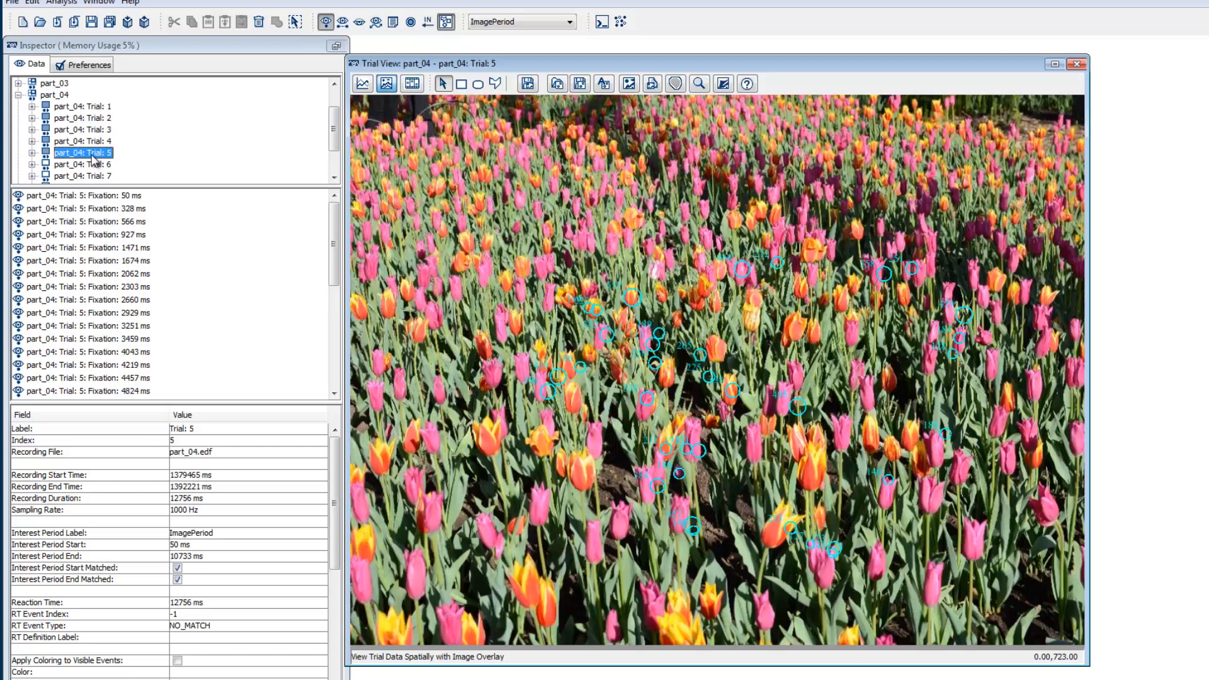
click(93, 164)
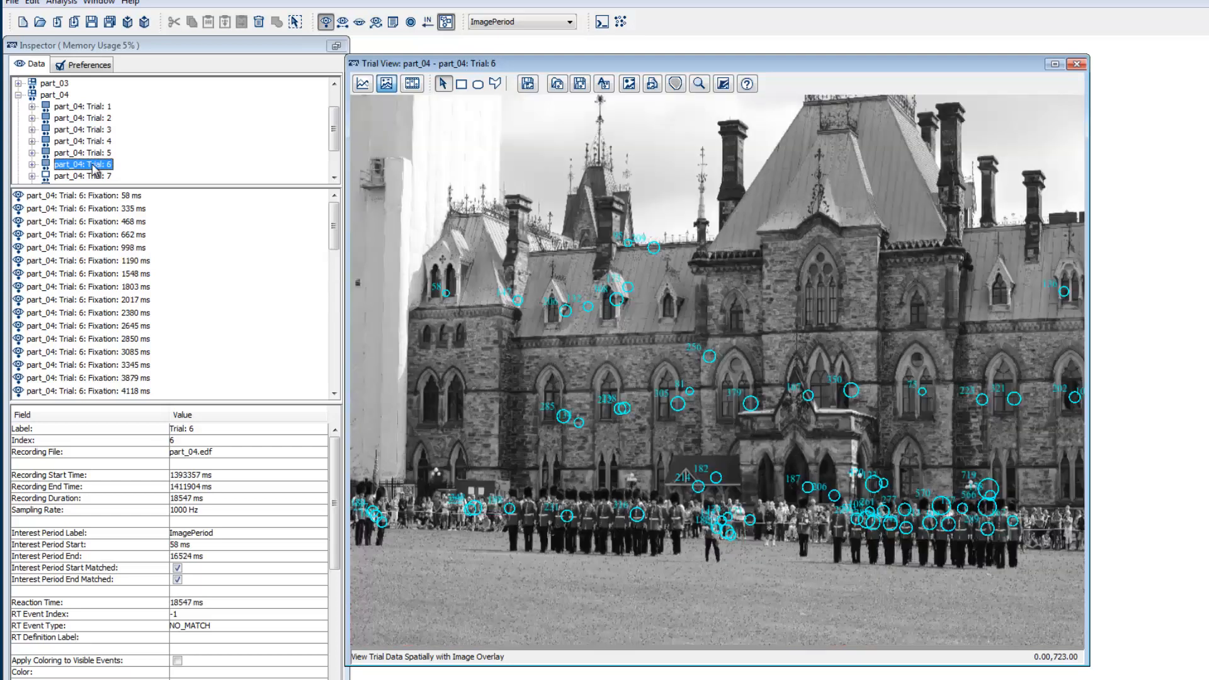
Toggle the visibility of fixations, saccades and samples on Trial 6, leaving only the fixations shown
click(332, 25)
click(332, 25)
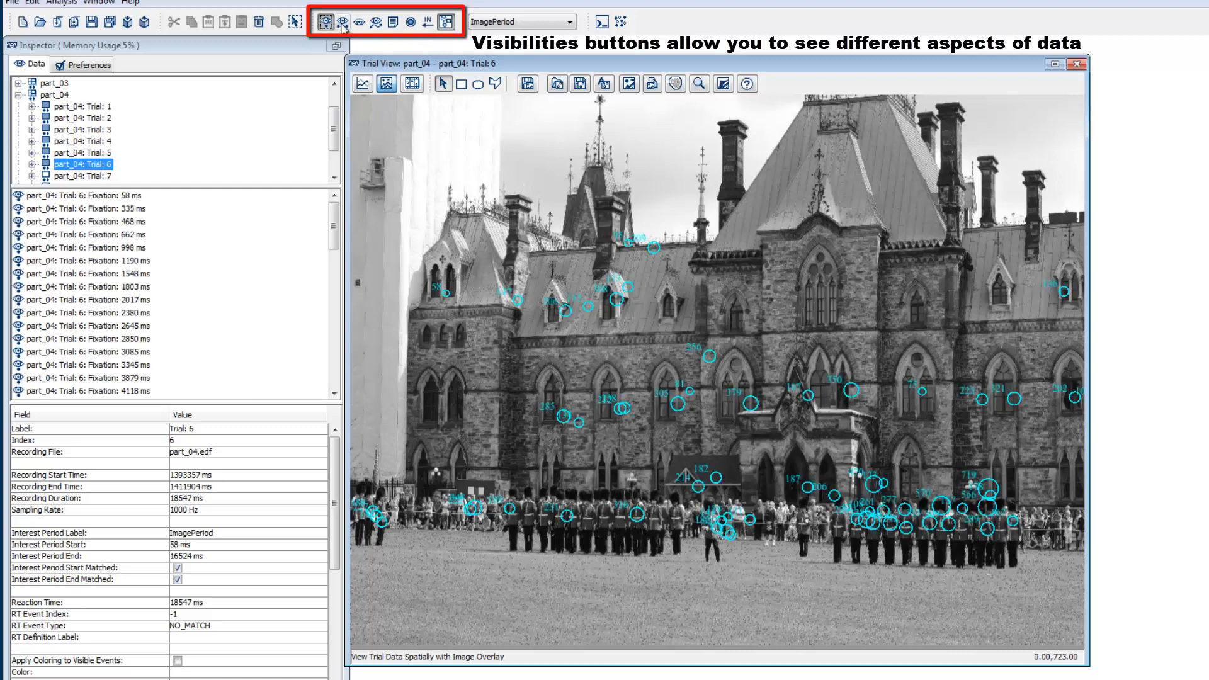
click(343, 23)
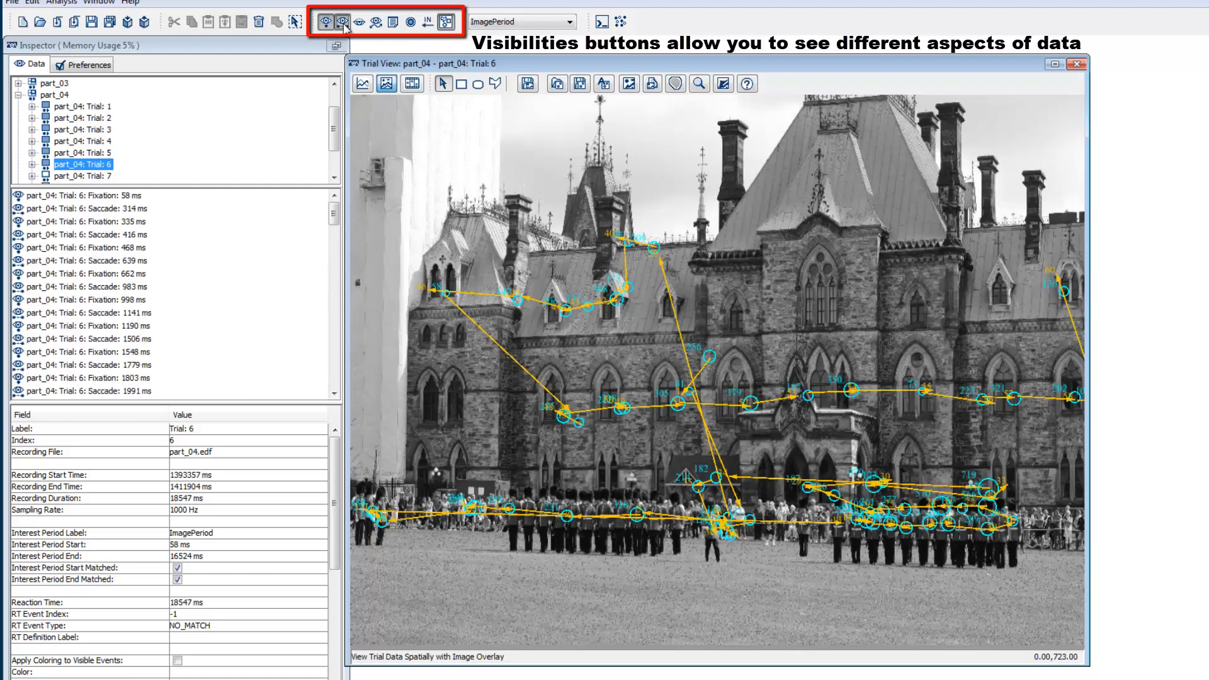
click(376, 23)
click(376, 23)
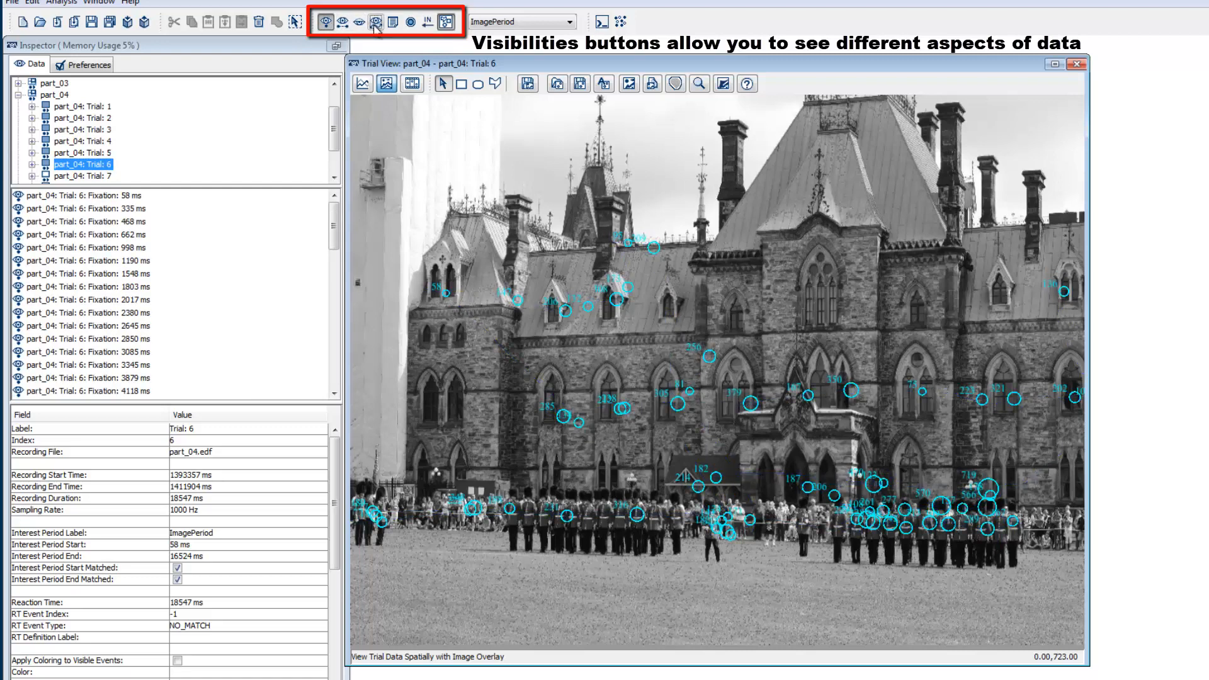
Inspect the 335 ms fixation of Trial 6, and compare the temporal graph with the spatial overlay with samples shown
click(110, 210)
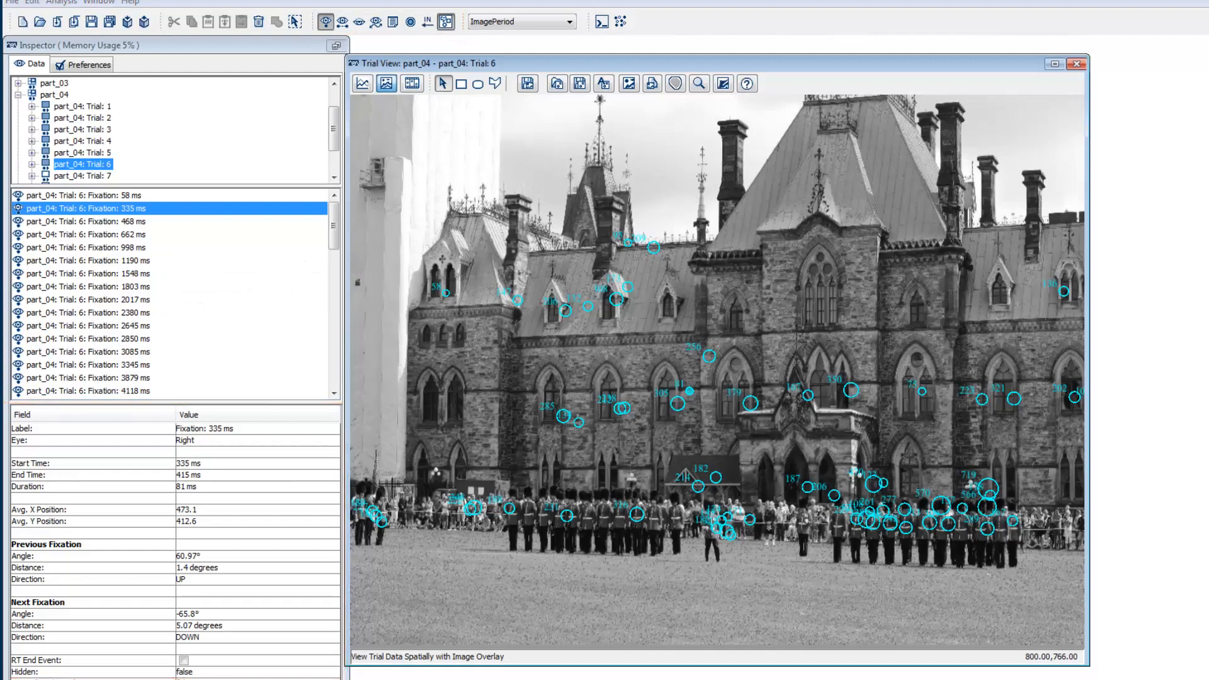
click(363, 86)
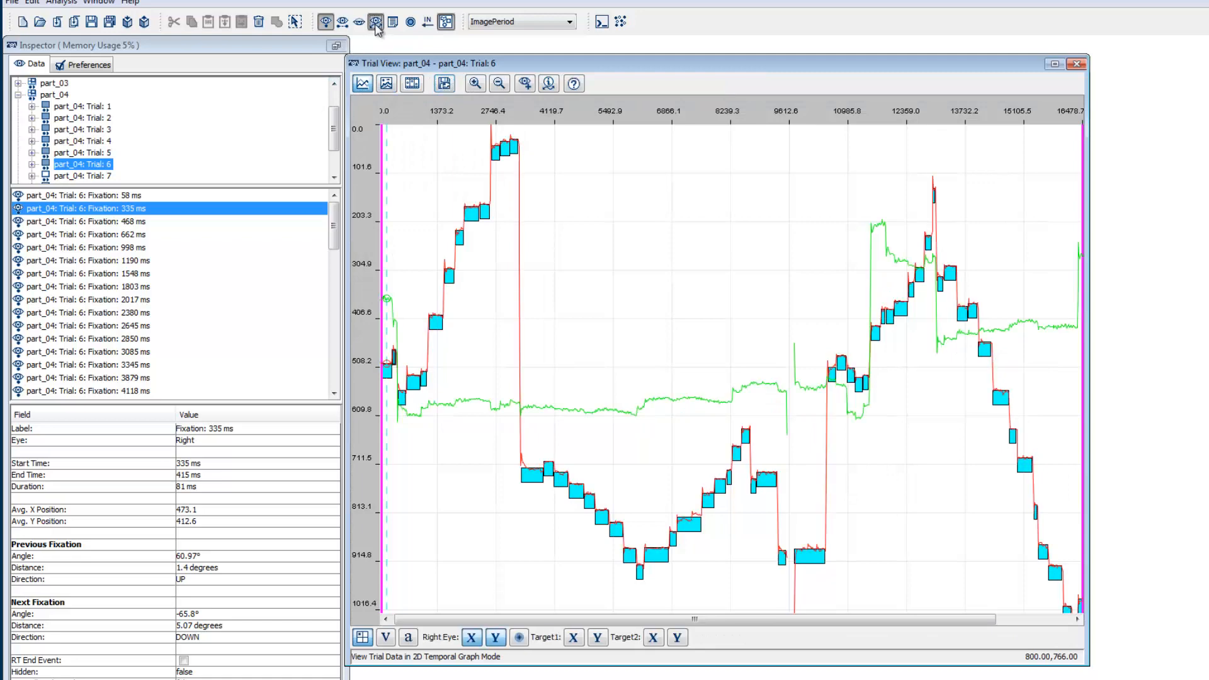
click(386, 83)
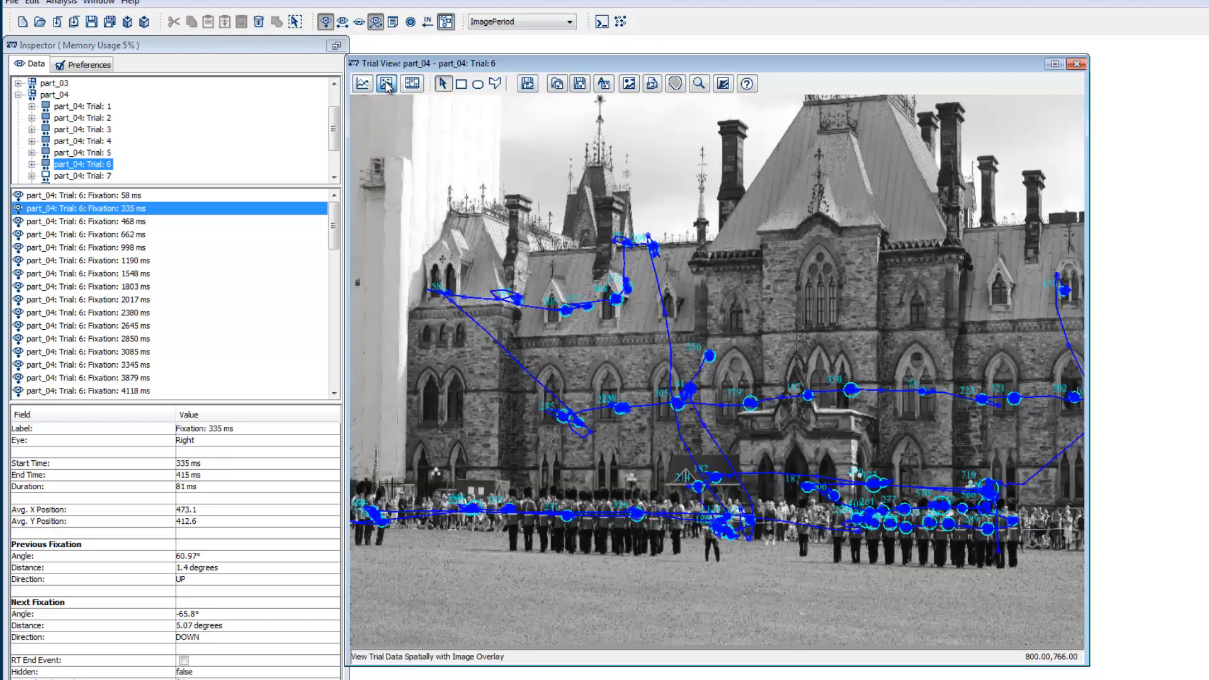
Play part of Trial 6's gaze animation in the playback view and pause it
click(412, 84)
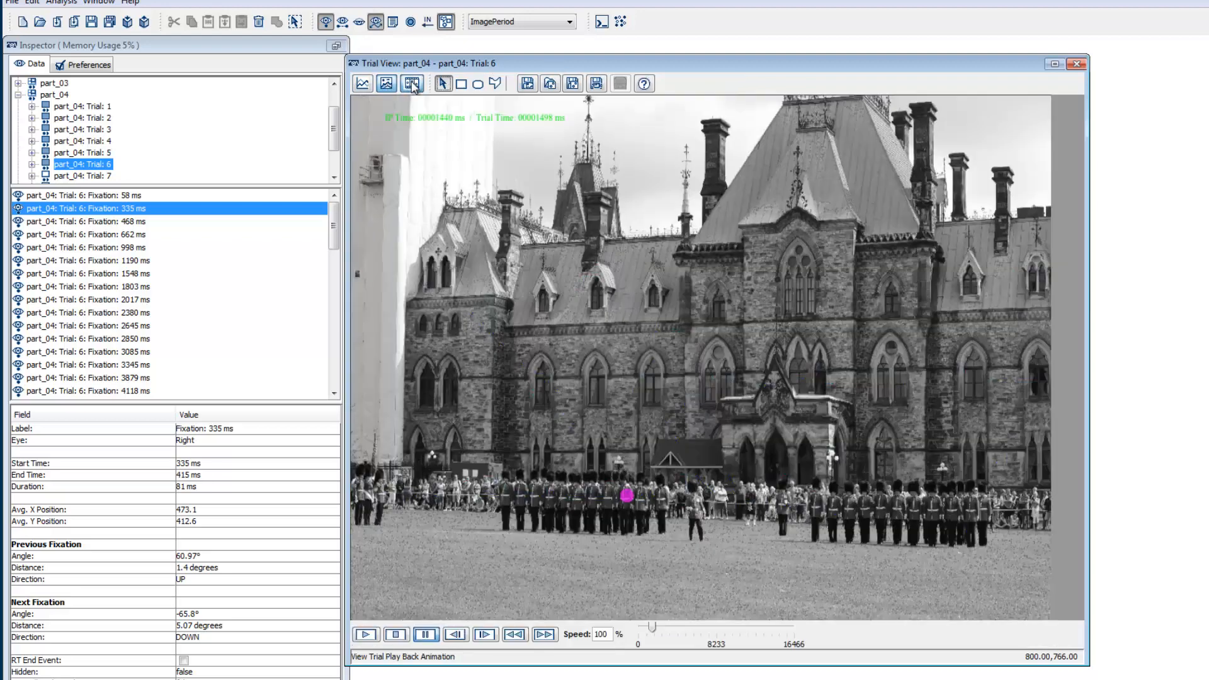
click(365, 634)
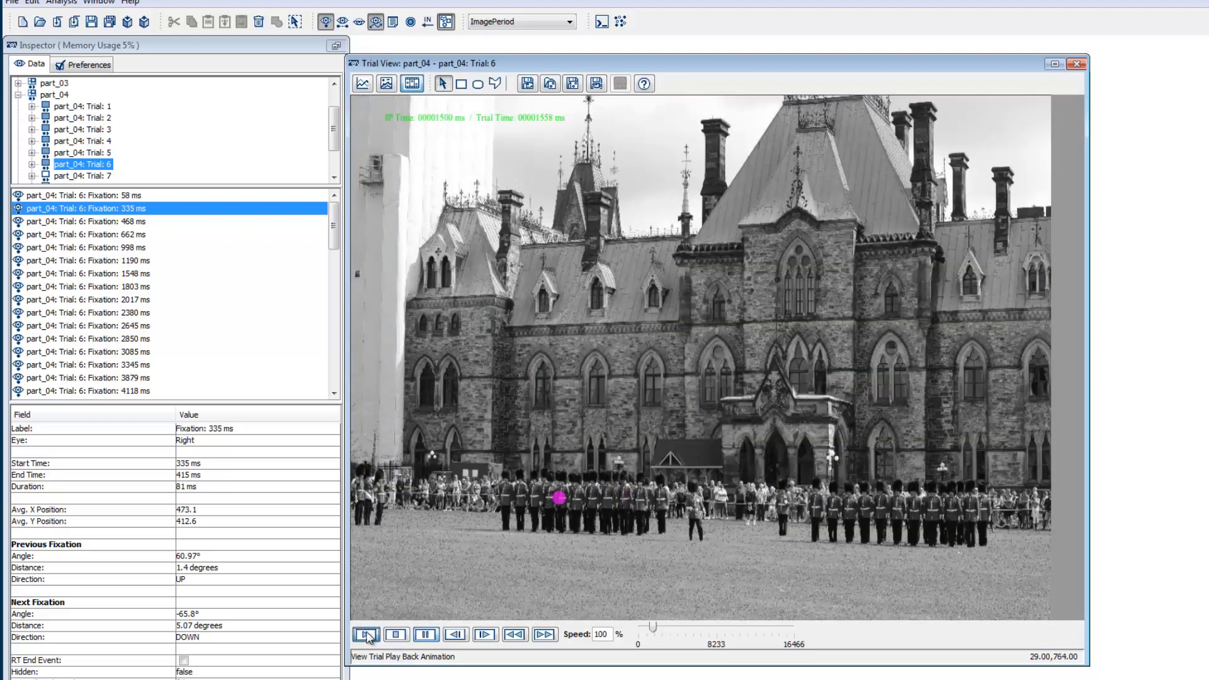
click(425, 634)
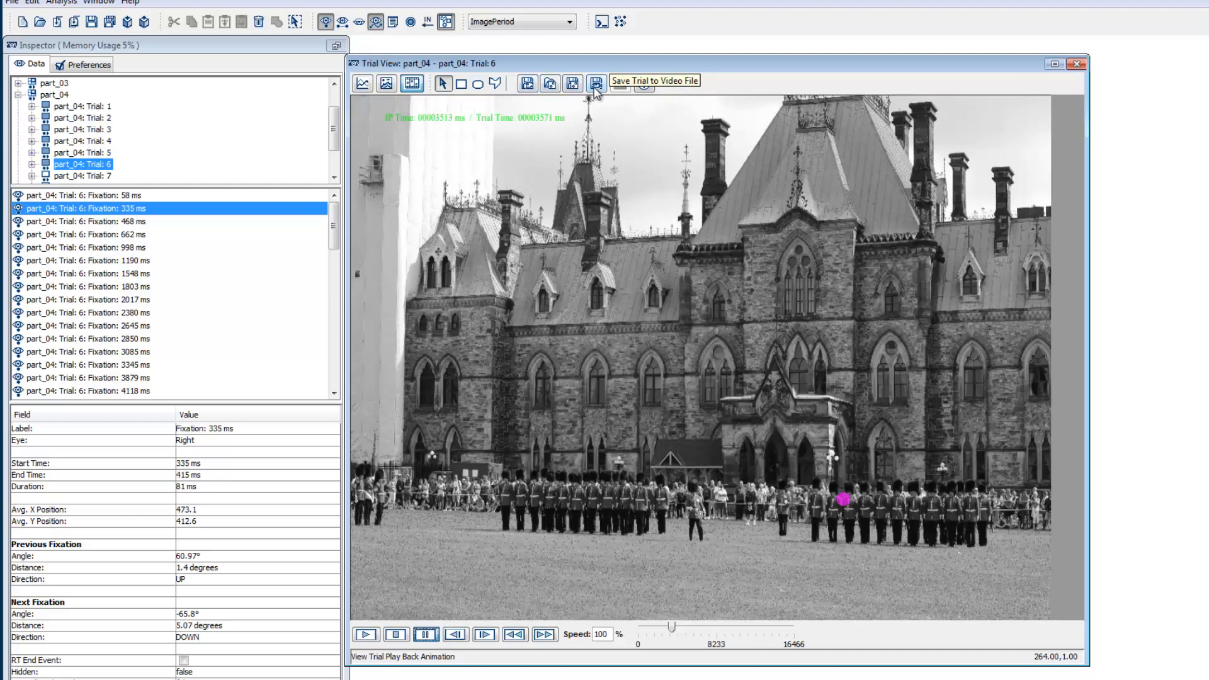
Return Trial 6 to the spatial image overlay view and hide its samples and fixations
click(386, 84)
click(376, 23)
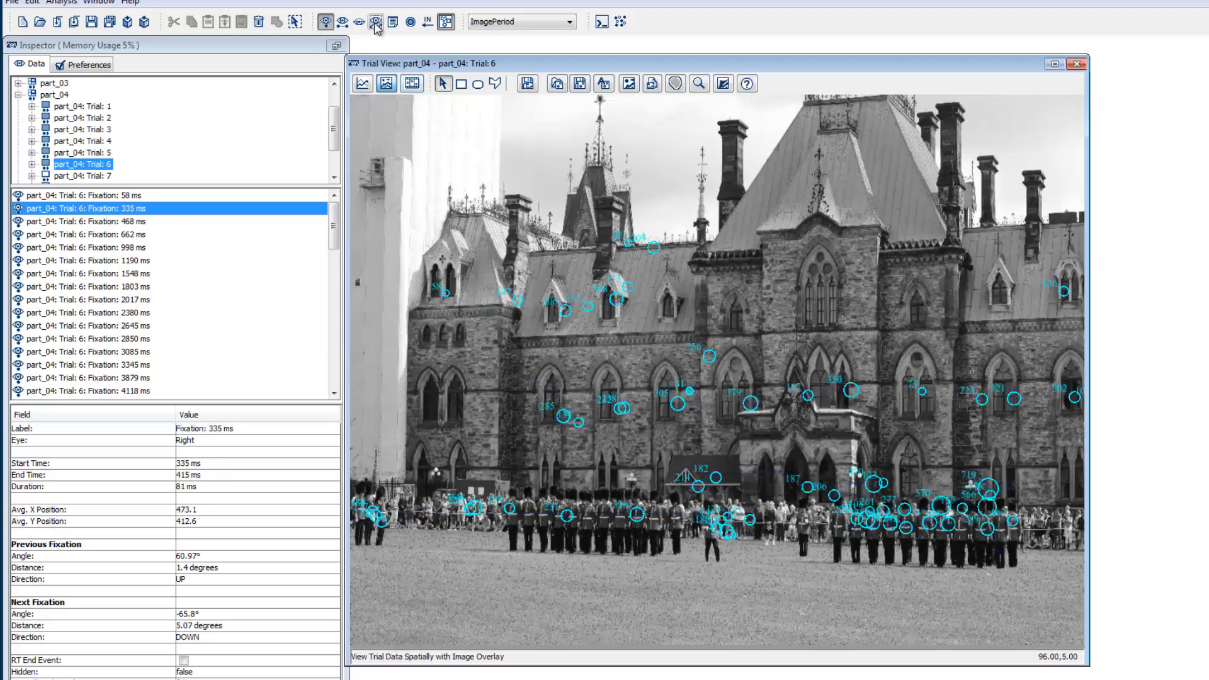
click(325, 23)
Draw a rectangular interest area about 297 by 151 pixels around the large row of guards left of the entrance, labelled guards
click(460, 83)
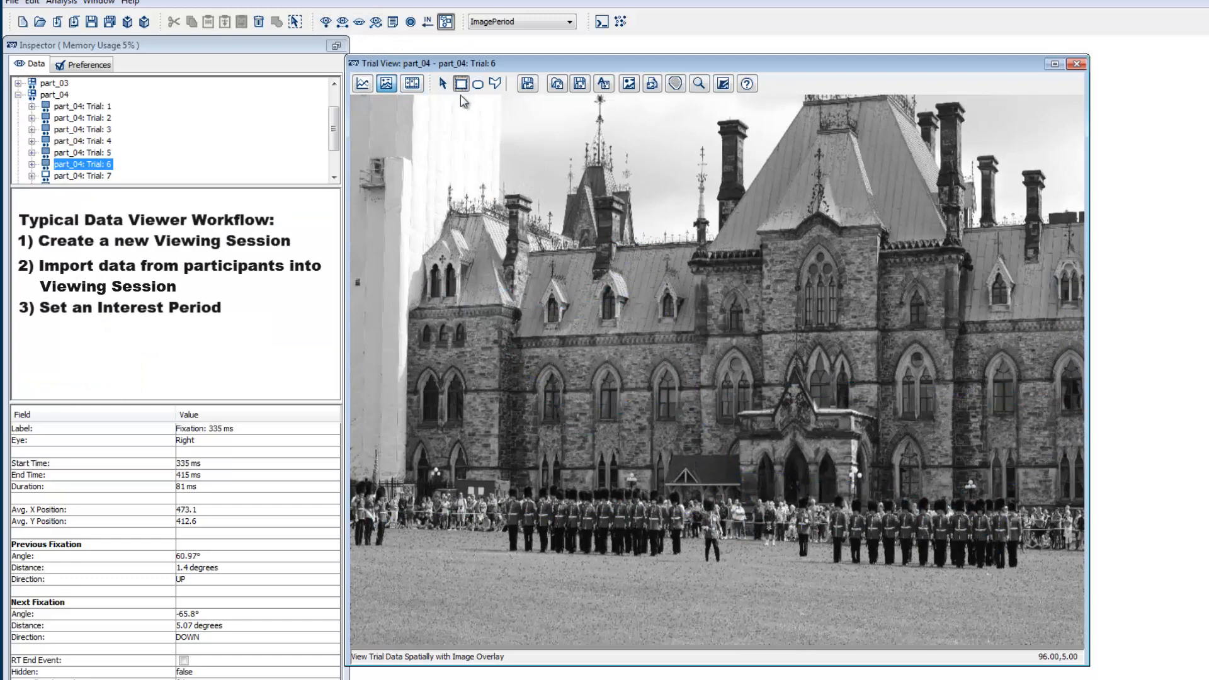
drag(482, 466, 694, 573)
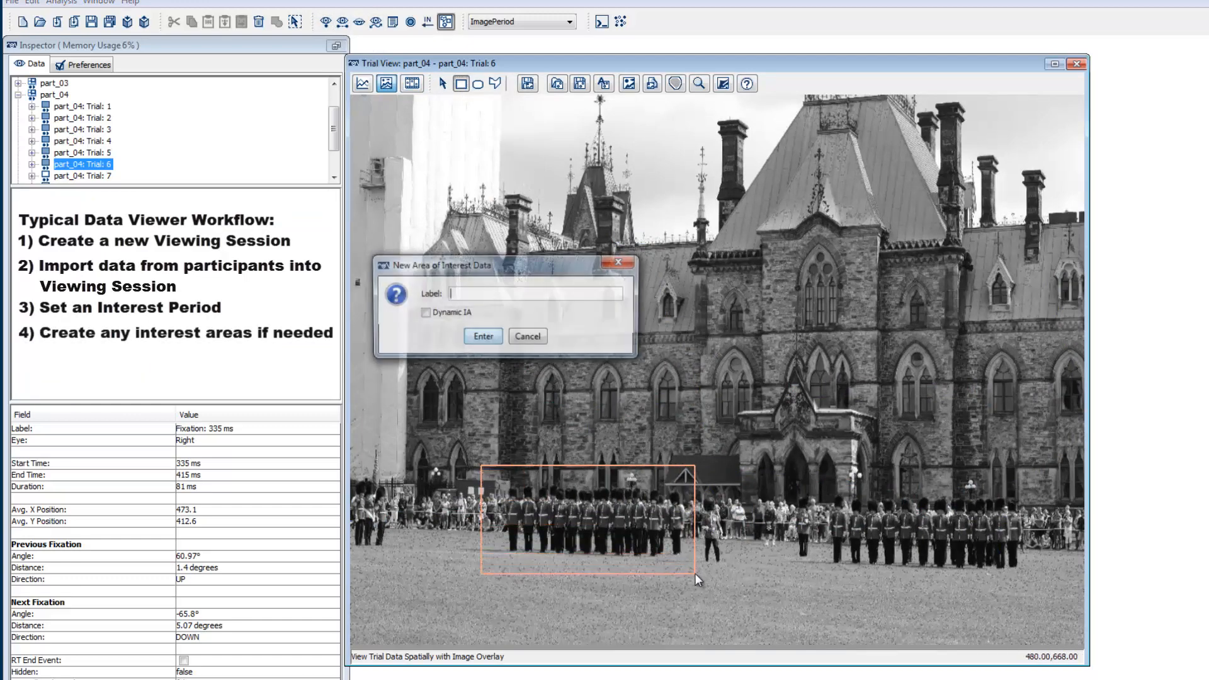
text(guar)
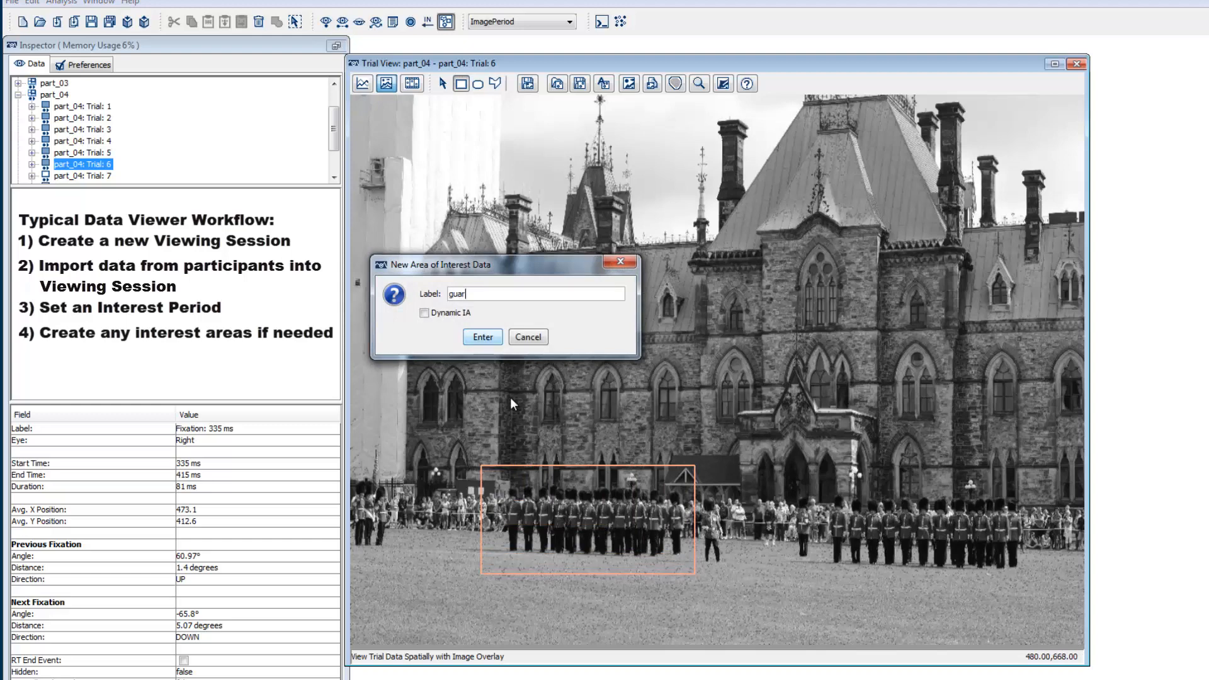
text(ds)
click(483, 337)
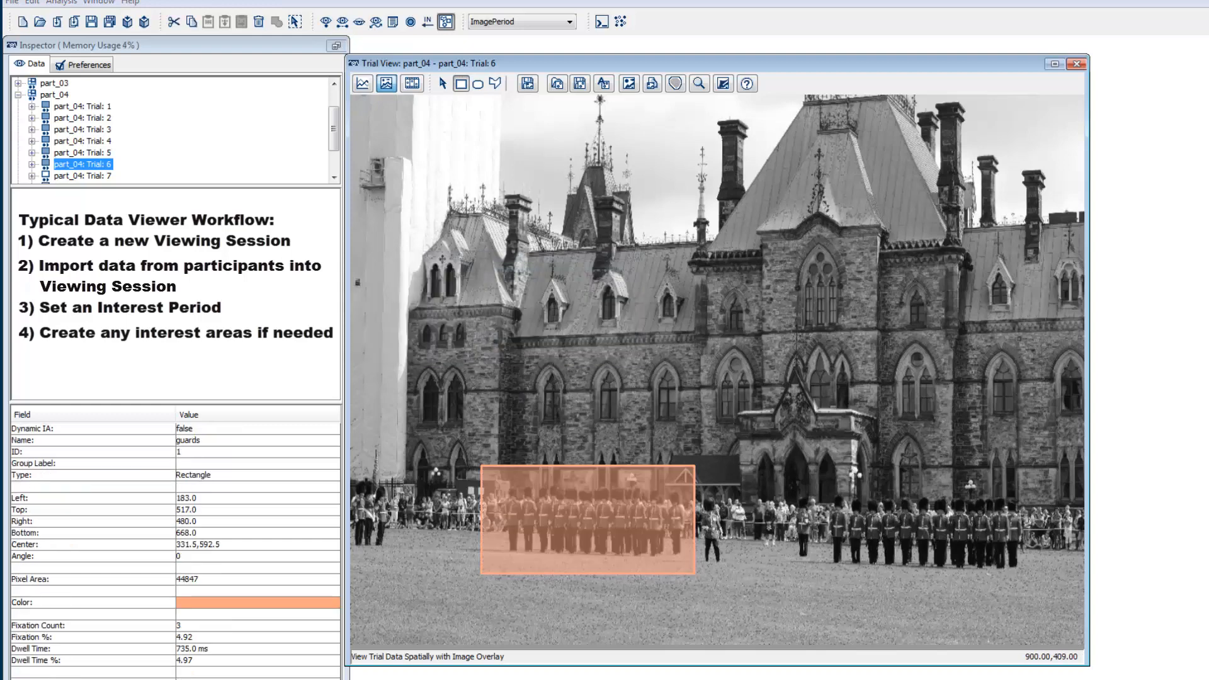
Start an Interest Area Report and look through its available output variables down to the trial variables
click(62, 2)
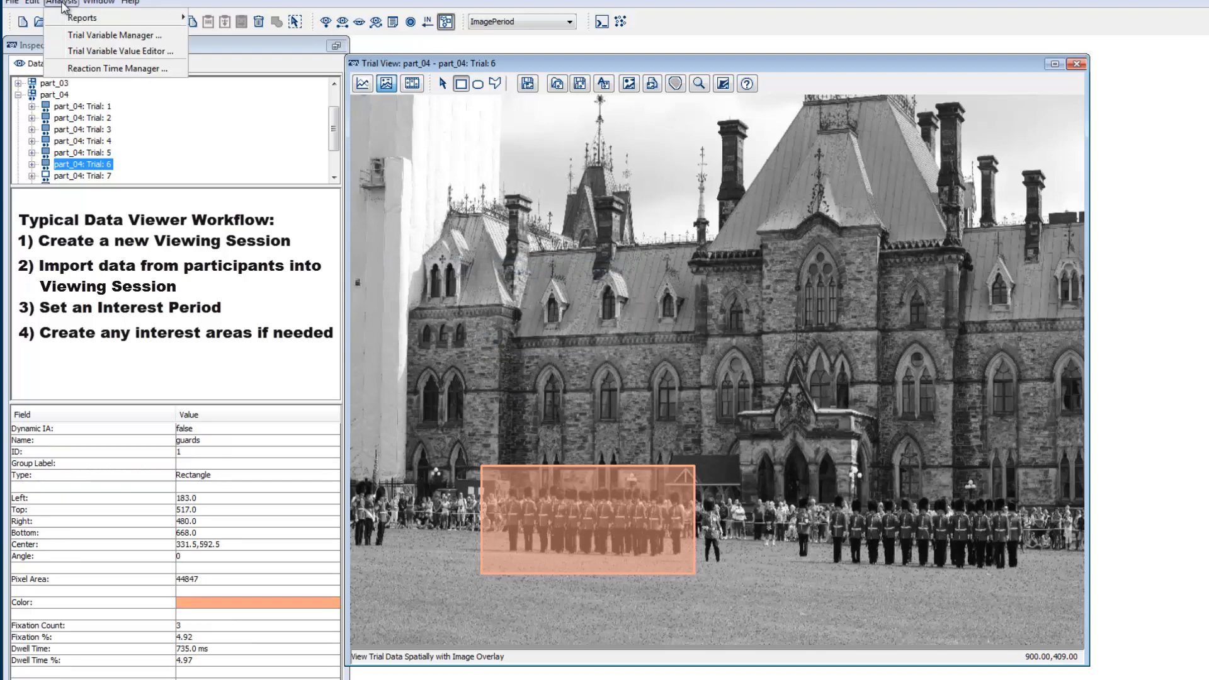
mouse_move(71, 19)
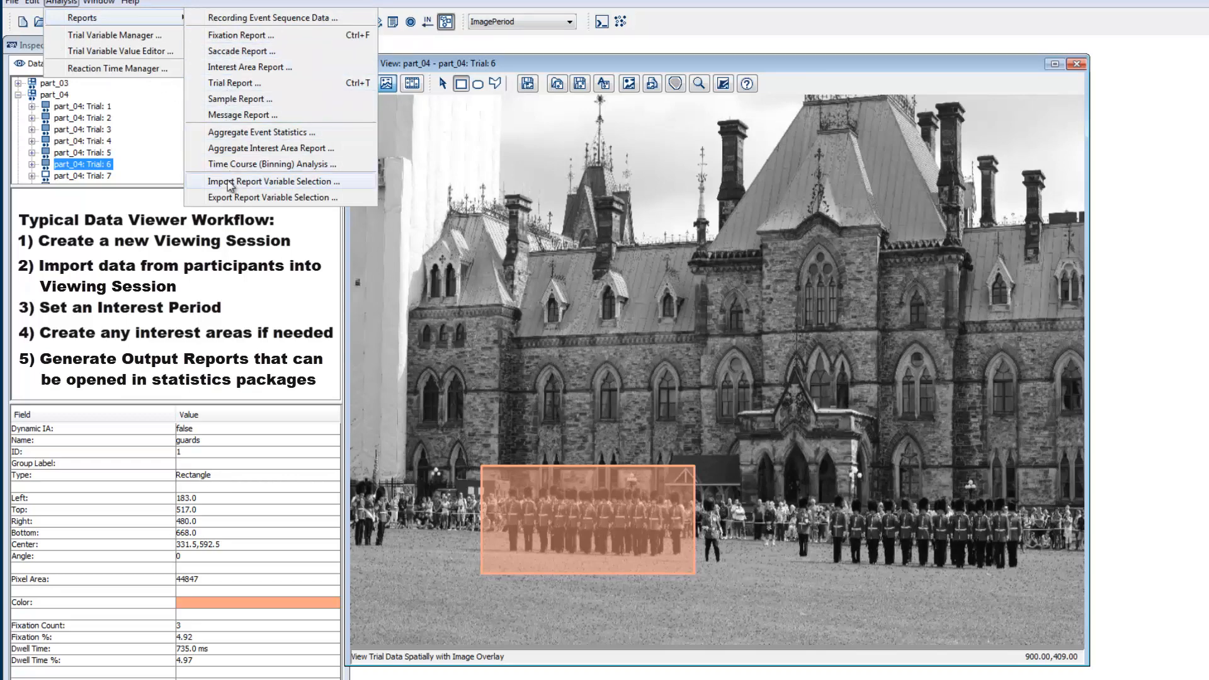
click(233, 67)
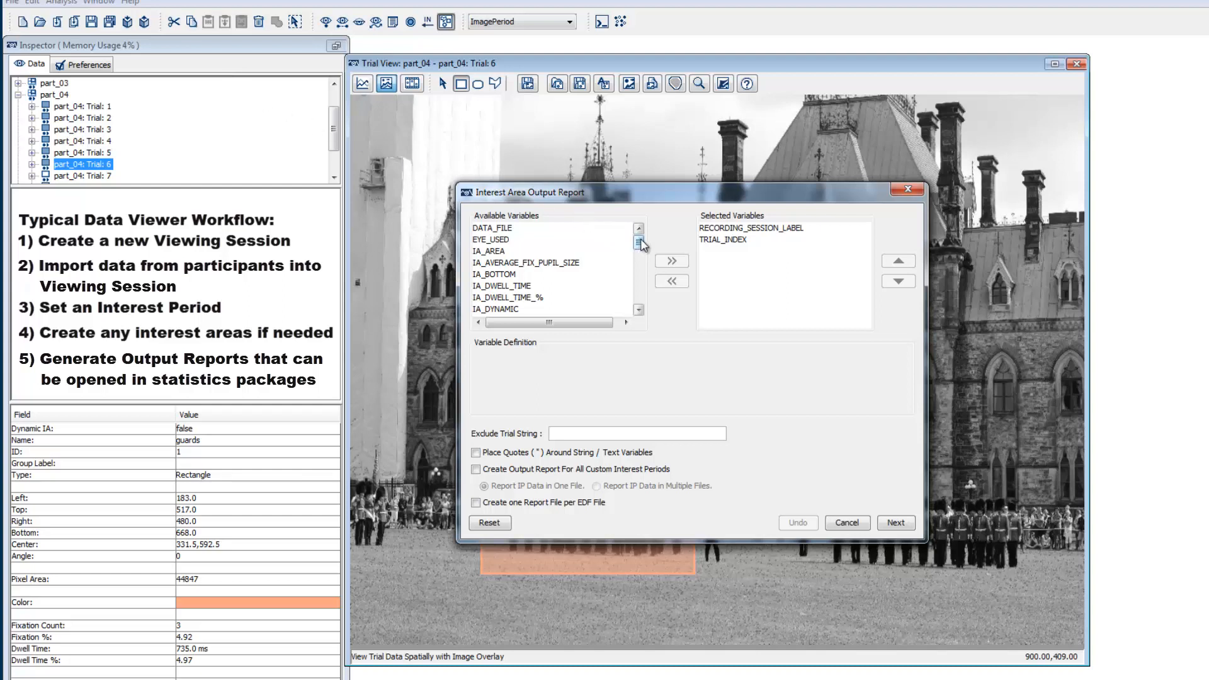
drag(641, 244, 641, 301)
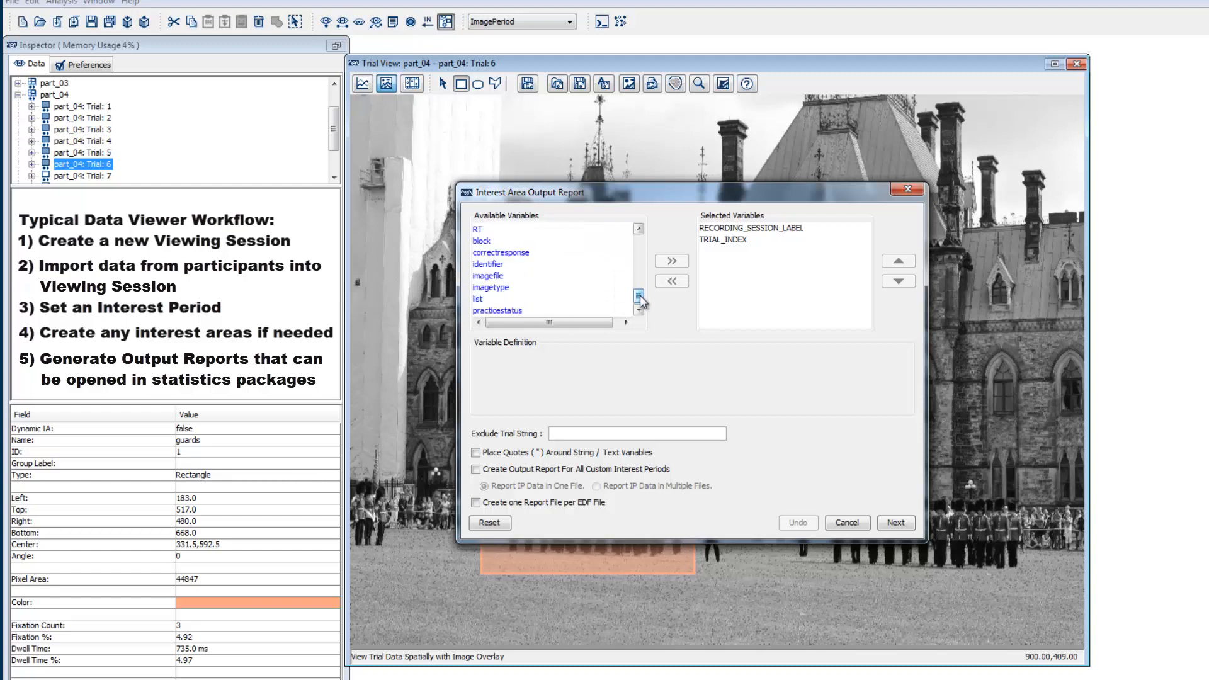